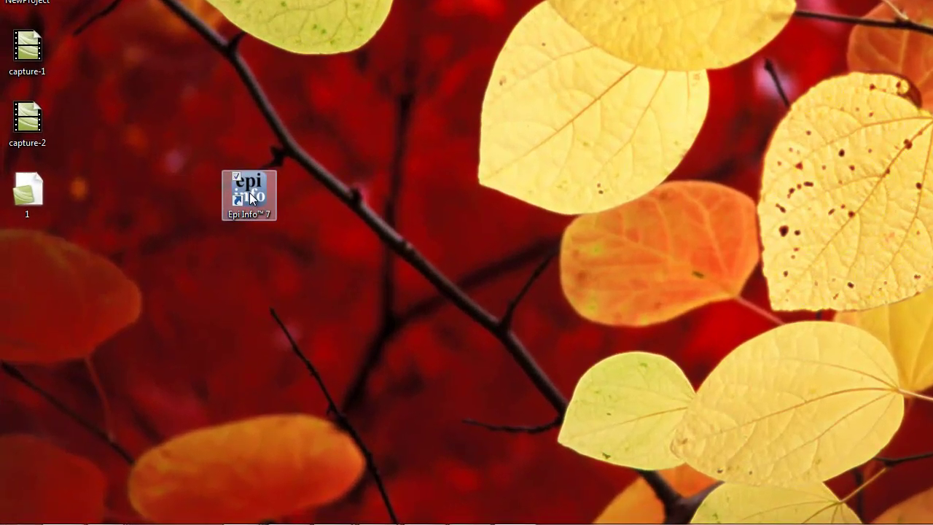
Step: Move the Epi Info 7 desktop shortcut aside and search the Start menu for 'epi info'
{"action": "left_click_drag", "start_coordinate": [219, 241], "coordinate": [151, 248]}
{"action": "left_click_drag", "start_coordinate": [169, 206], "coordinate": [171, 204]}
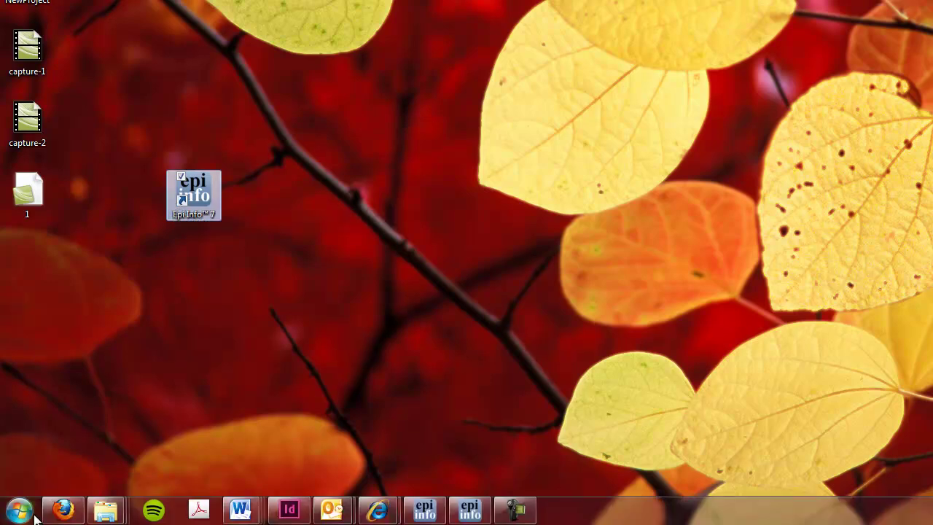
{"action": "left_click", "coordinate": [20, 511]}
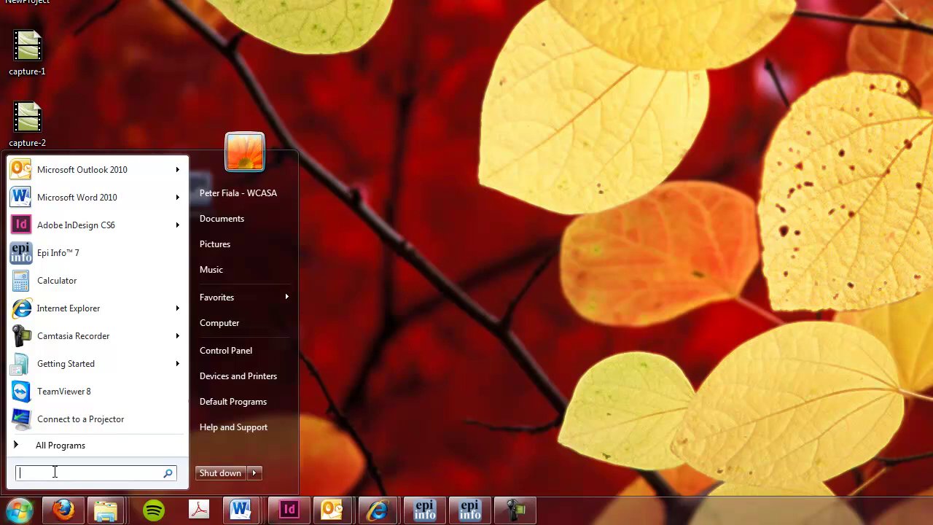
{"action": "type", "text": "epi info"}
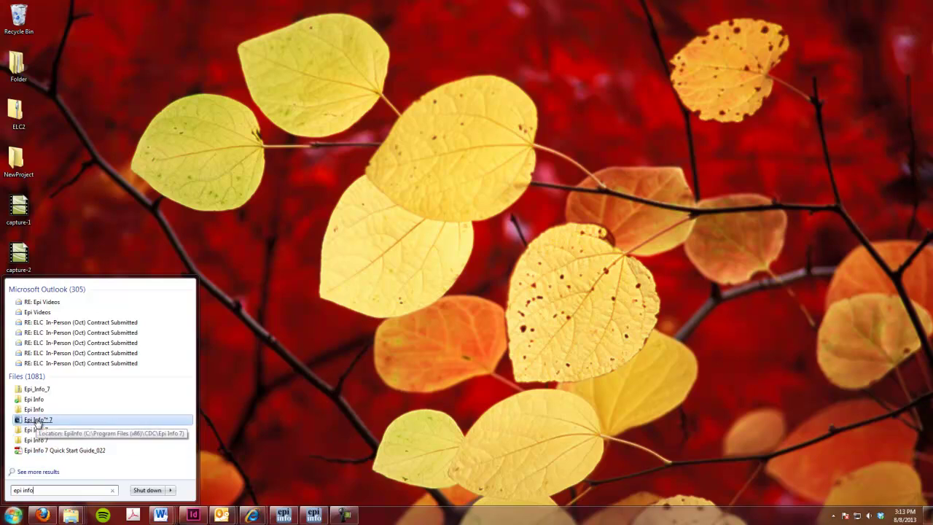
Step: Launch Epi Info 7 from the search results and open Create Forms
{"action": "left_click", "coordinate": [38, 421]}
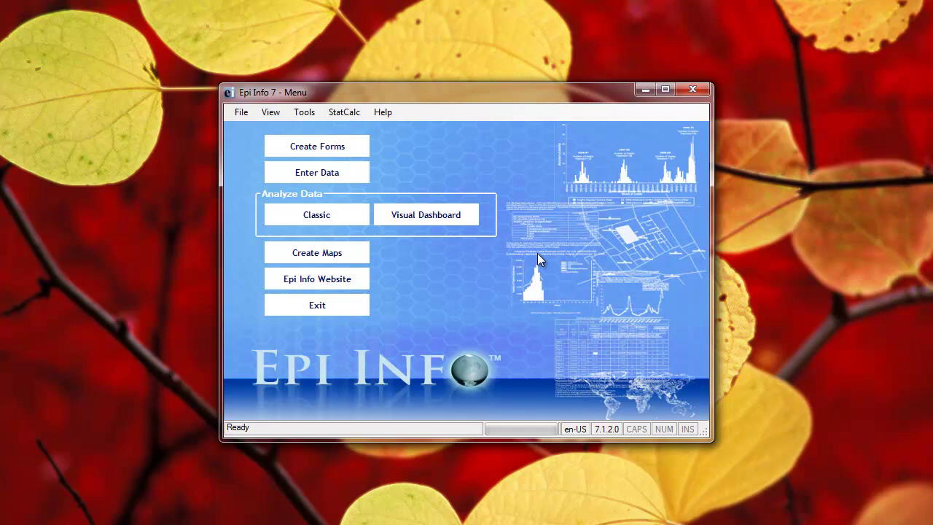
{"action": "left_click", "coordinate": [318, 151]}
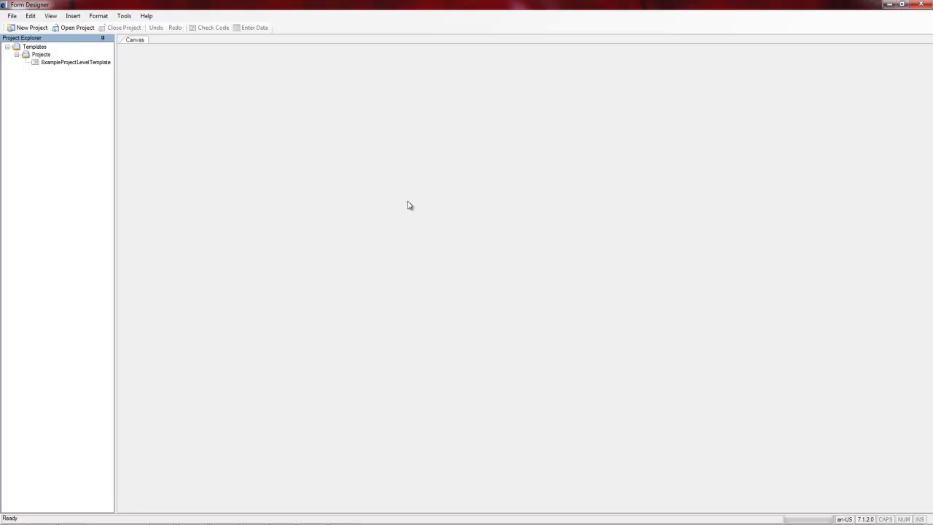
Step: Start a new project named NewProject and check its location path
{"action": "left_click", "coordinate": [35, 29]}
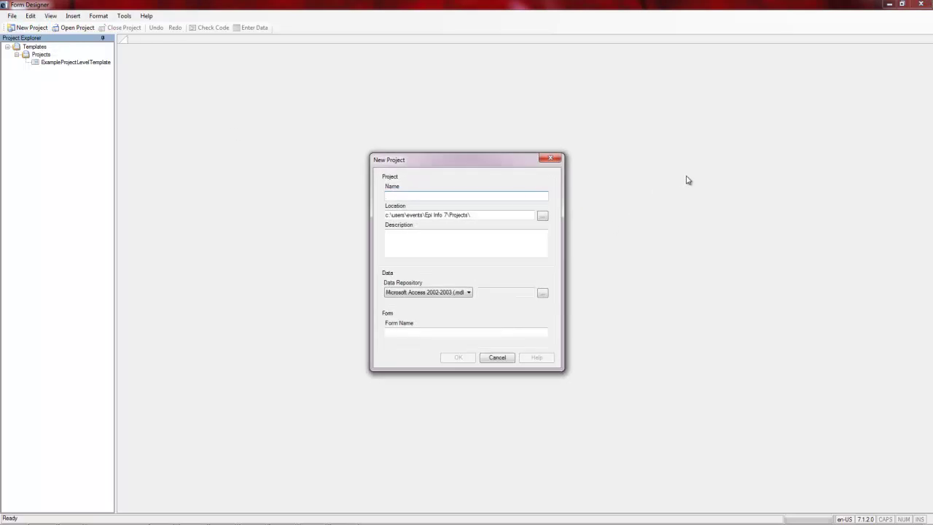
{"action": "type", "text": "NewProject"}
{"action": "left_click_drag", "start_coordinate": [473, 215], "coordinate": [374, 215]}
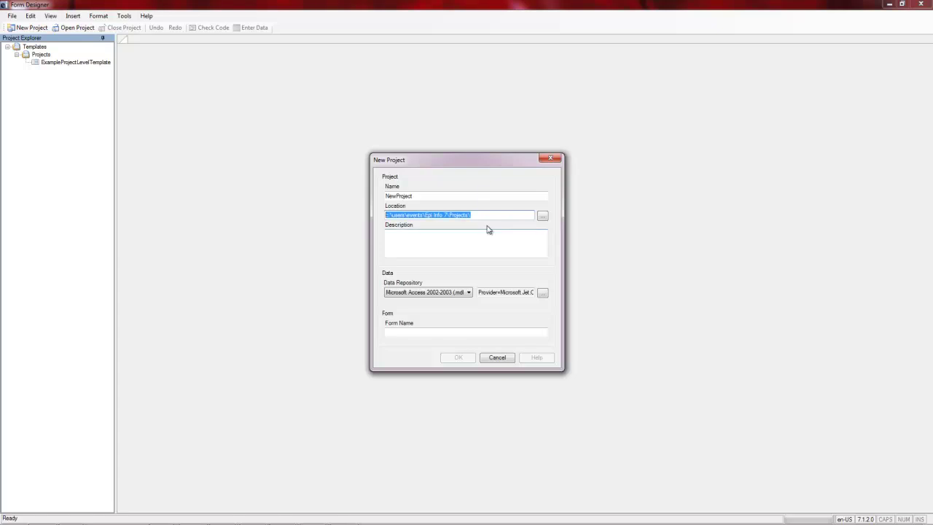
{"action": "left_click", "coordinate": [487, 216]}
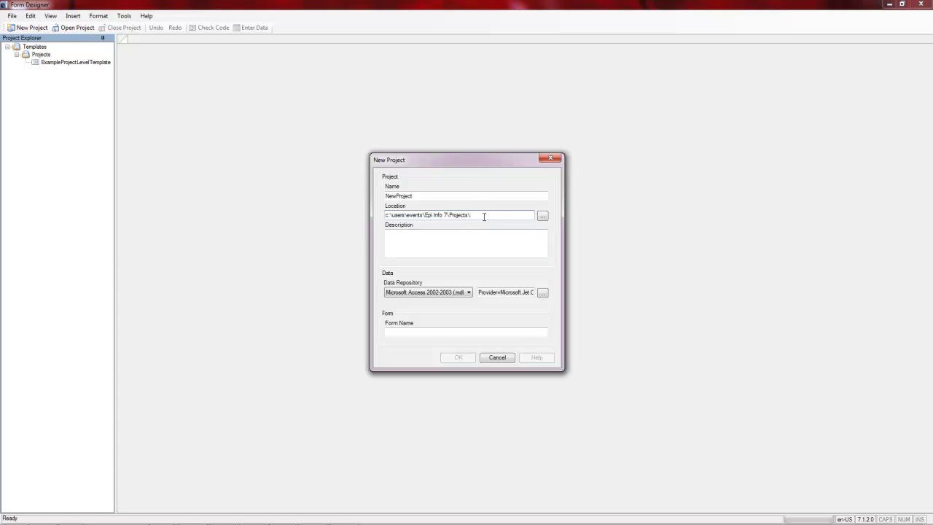
{"action": "left_click_drag", "start_coordinate": [484, 216], "coordinate": [385, 216]}
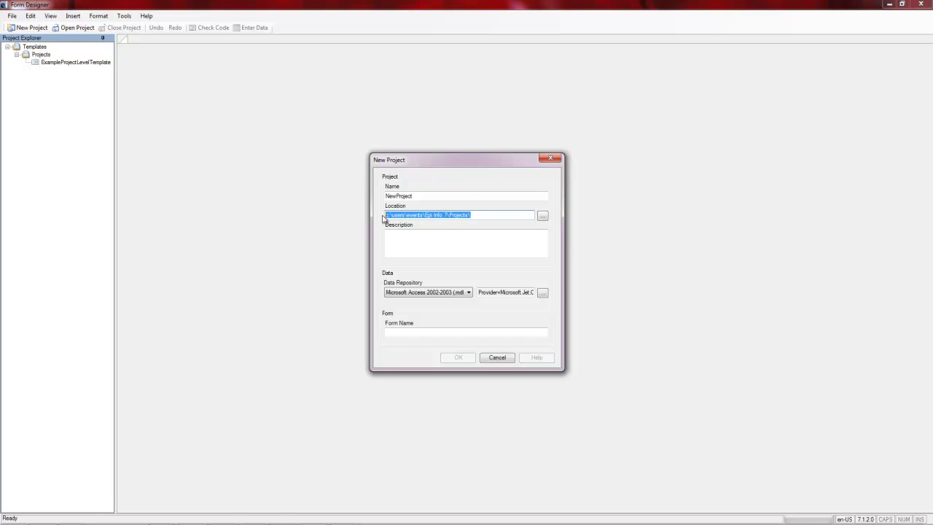
{"action": "left_click", "coordinate": [388, 216]}
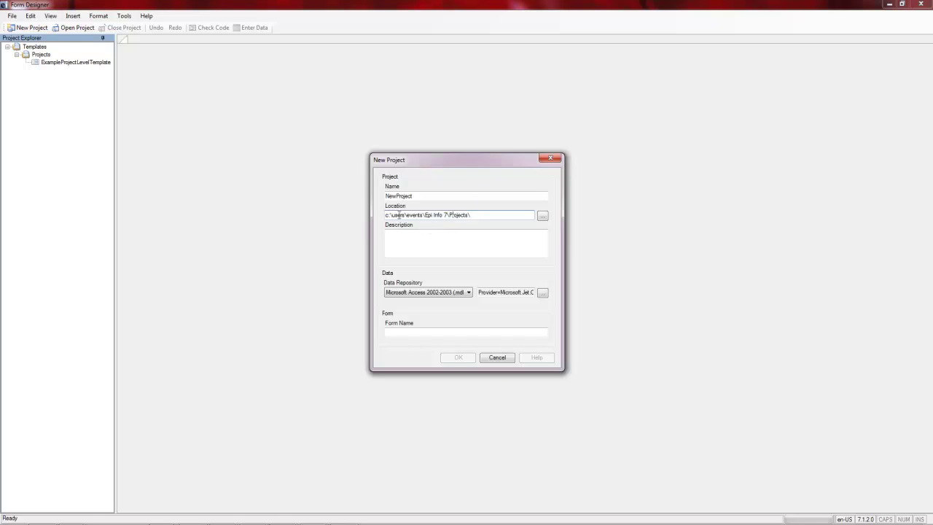
{"action": "left_click", "coordinate": [449, 215]}
Step: Enter the description 'This is my new project for outreach presentations.' and form name New Form_1
{"action": "left_click", "coordinate": [434, 243]}
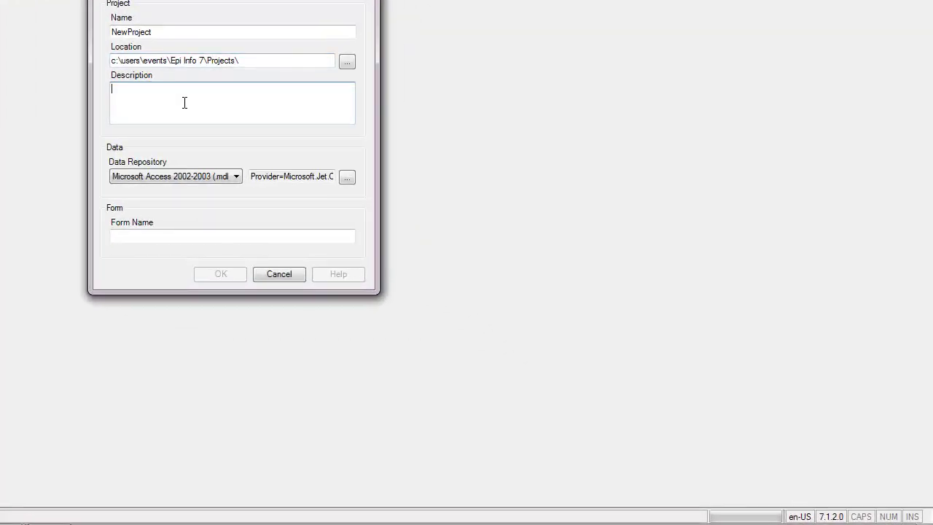
{"action": "type", "text": "This is my new project for outreach presentations."}
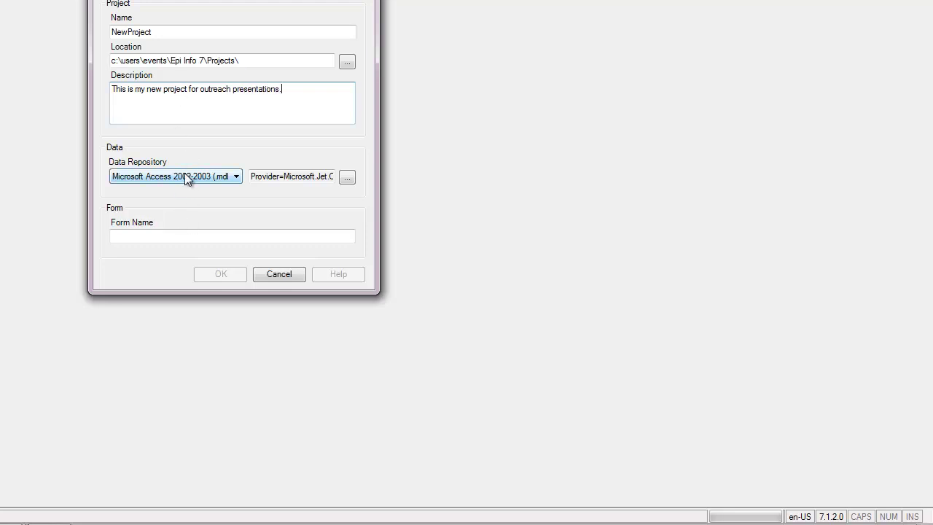
{"action": "left_click", "coordinate": [151, 234]}
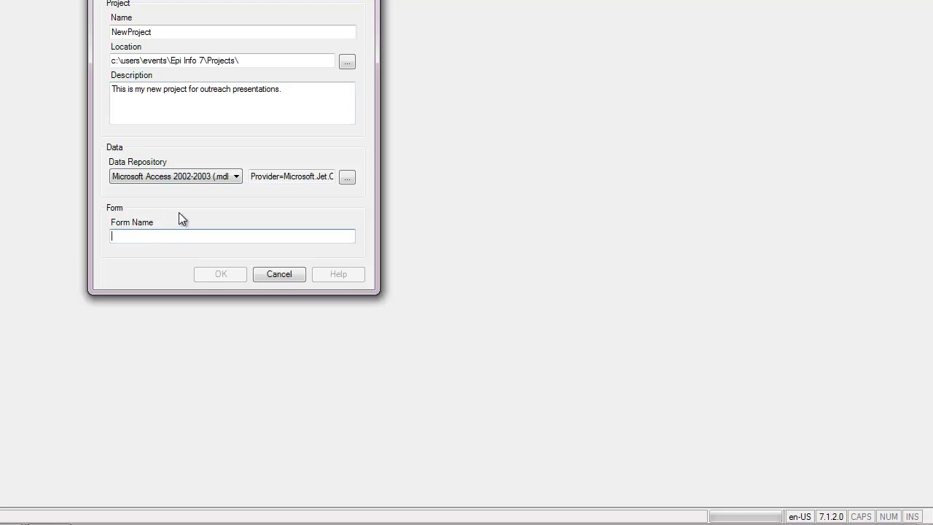
{"action": "type", "text": "New Form"}
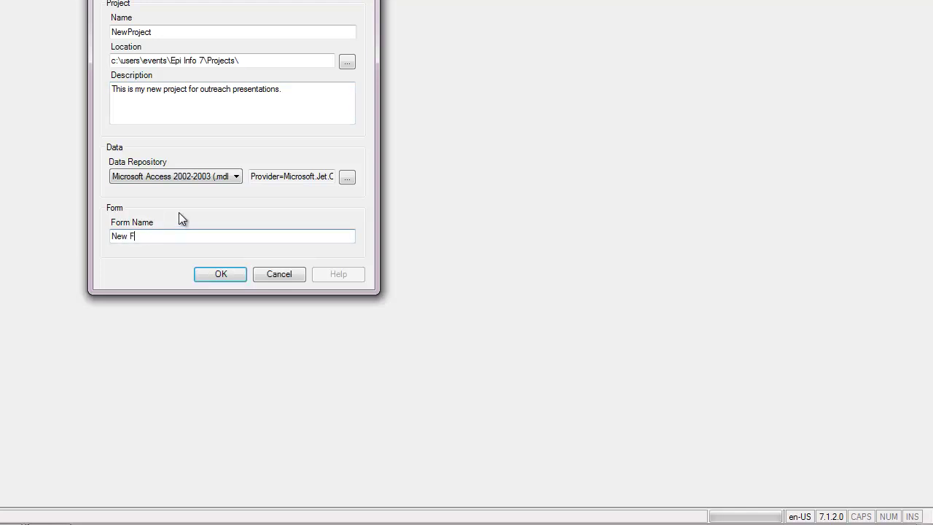
{"action": "type", "text": "_1"}
Step: After the invalid form name error, rename the form to NewForm and create the project
{"action": "left_click", "coordinate": [217, 272]}
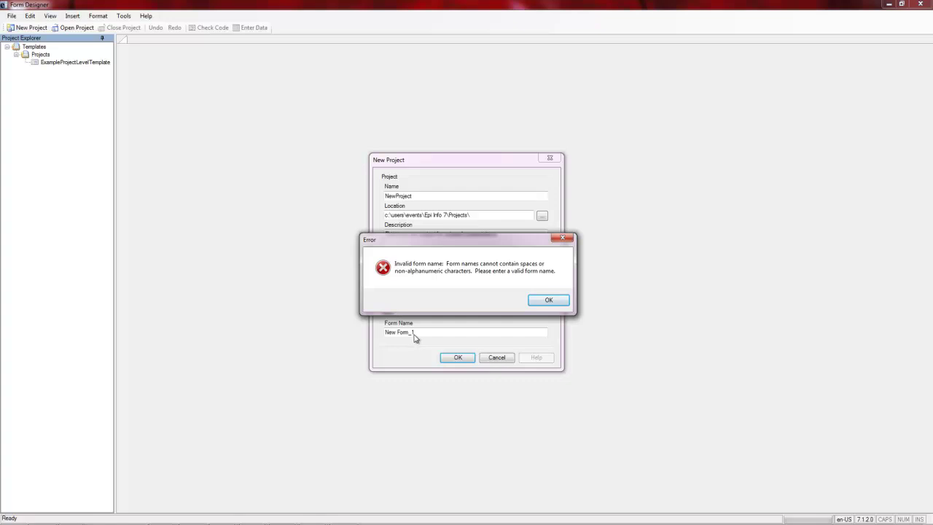
{"action": "left_click", "coordinate": [548, 301]}
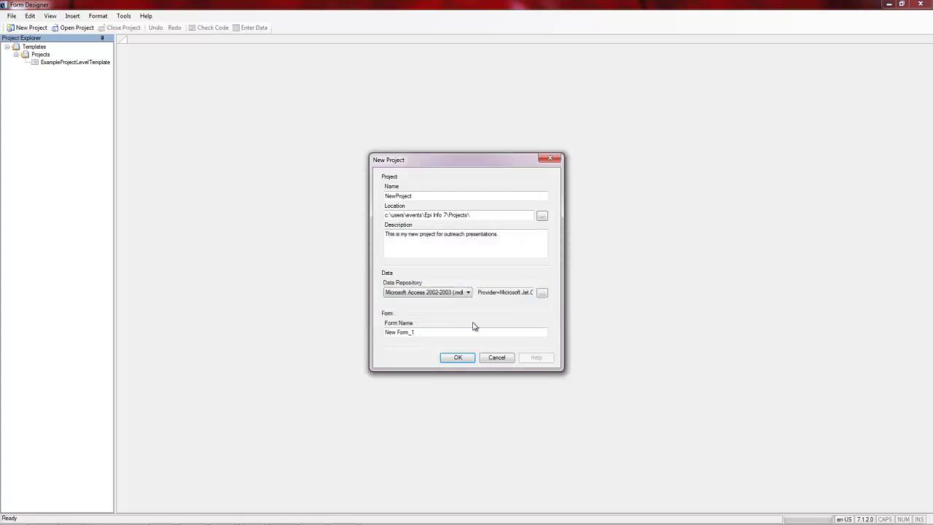
{"action": "key", "text": "BackSpace"}
{"action": "key", "text": "BackSpace"}
{"action": "key", "text": "BackSpace"}
{"action": "key", "text": "BackSpace"}
{"action": "key", "text": "BackSpace"}
{"action": "key", "text": "BackSpace"}
{"action": "type", "text": "Form"}
{"action": "left_click", "coordinate": [462, 358]}
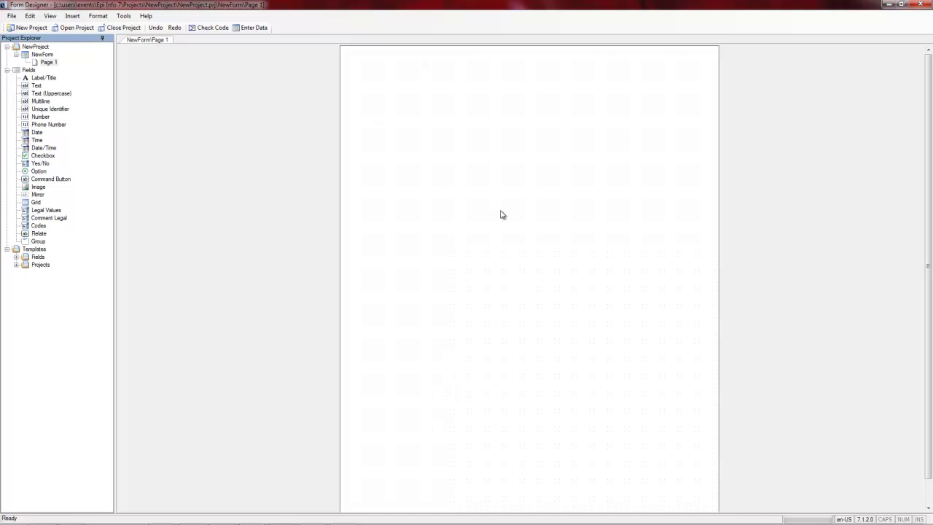
Step: Add a Label/Title field with prompt 'New Project Form' and field name Title
{"action": "right_click", "coordinate": [471, 103]}
{"action": "mouse_move", "coordinate": [471, 107]}
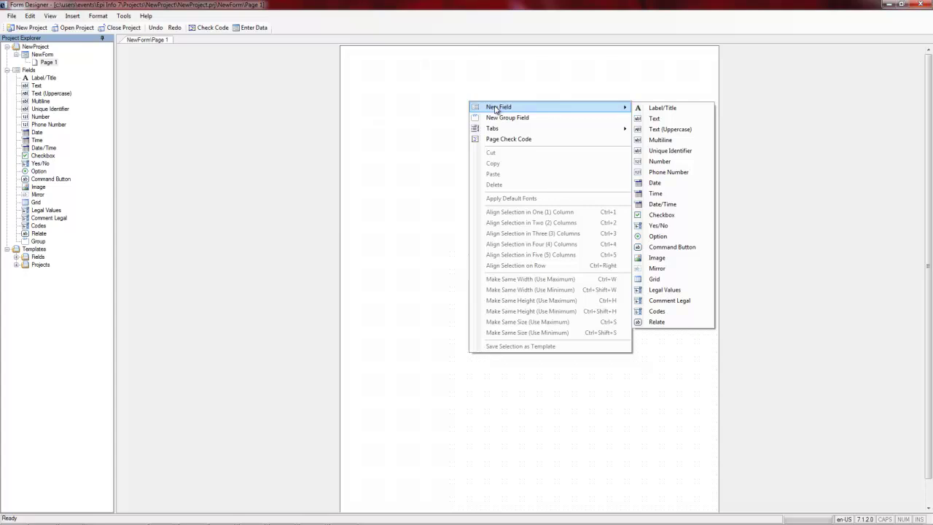
{"action": "left_click", "coordinate": [671, 109]}
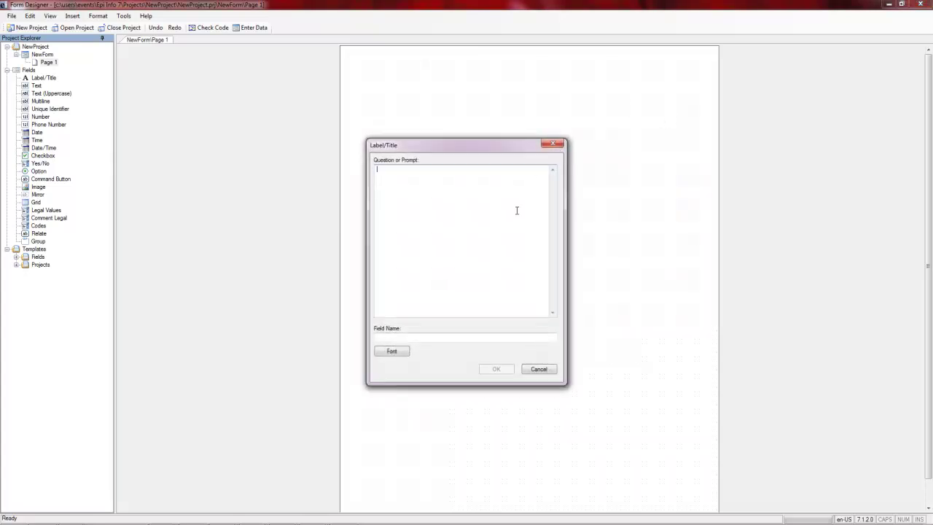
{"action": "type", "text": "New Project Form"}
{"action": "left_click", "coordinate": [433, 337]}
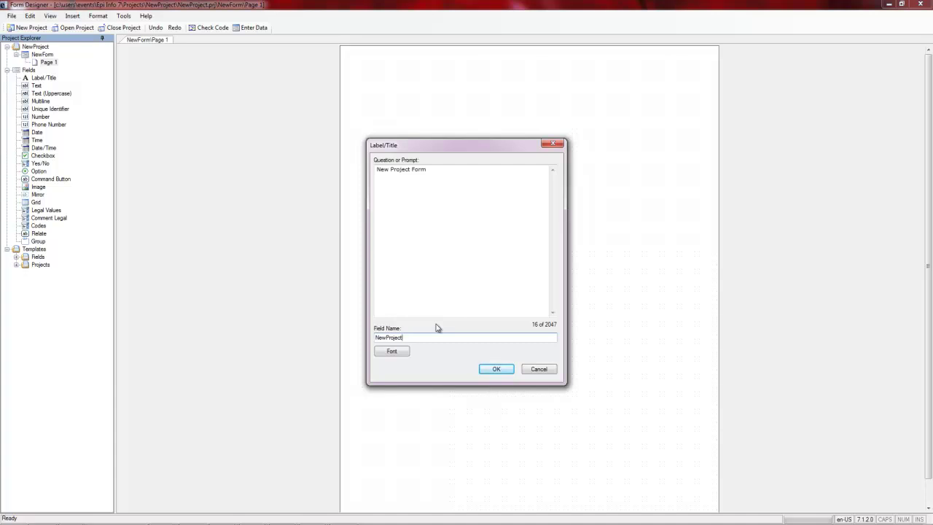
{"action": "key", "text": "BackSpace"}
{"action": "key", "text": "BackSpace"}
{"action": "key", "text": "BackSpace"}
{"action": "key", "text": "BackSpace"}
{"action": "key", "text": "BackSpace"}
{"action": "key", "text": "BackSpace"}
{"action": "key", "text": "BackSpace"}
{"action": "key", "text": "BackSpace"}
{"action": "key", "text": "BackSpace"}
{"action": "key", "text": "BackSpace"}
{"action": "type", "text": "Title"}
Step: Set the title font to Viner Hand ITC, bold, size 18, and place it on the page
{"action": "left_click", "coordinate": [394, 351]}
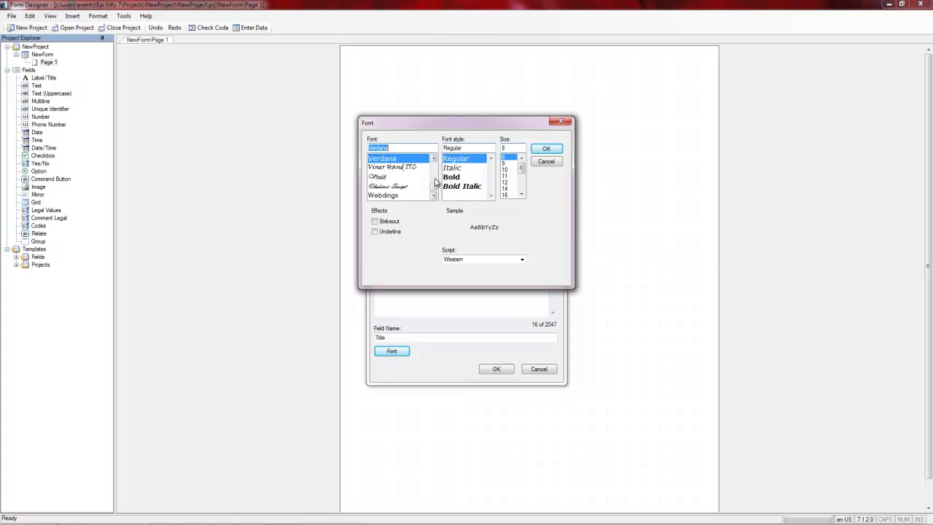
{"action": "left_click", "coordinate": [393, 199]}
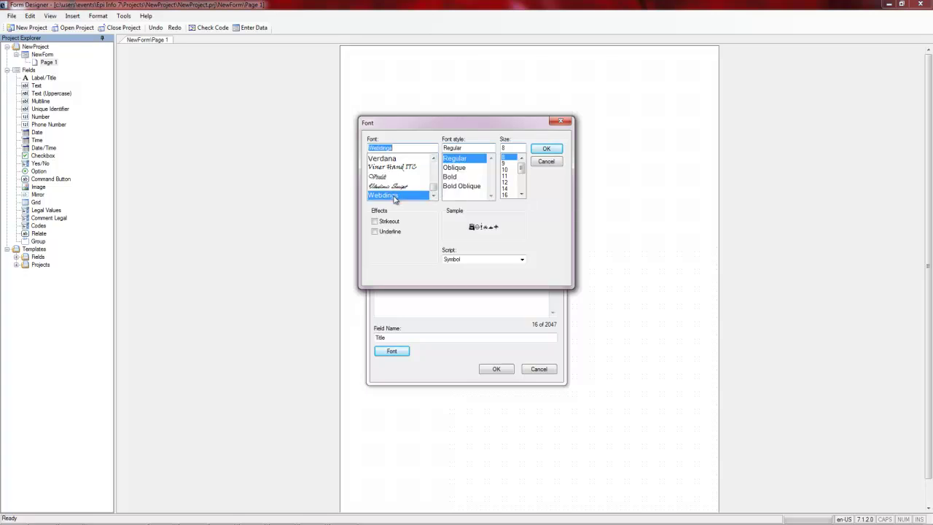
{"action": "left_click", "coordinate": [453, 178]}
{"action": "left_click", "coordinate": [457, 161]}
{"action": "scroll", "coordinate": [513, 193], "scroll_direction": "down", "scroll_amount": 2}
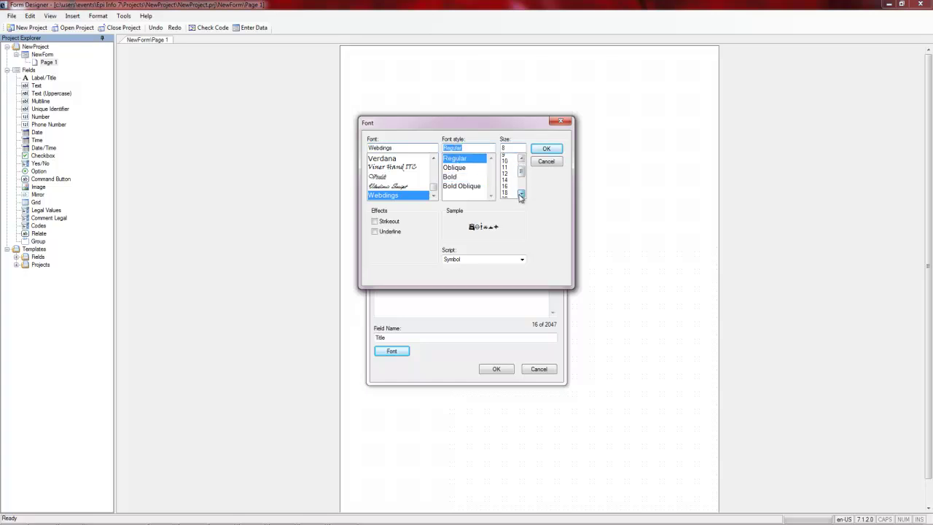
{"action": "left_click", "coordinate": [513, 187]}
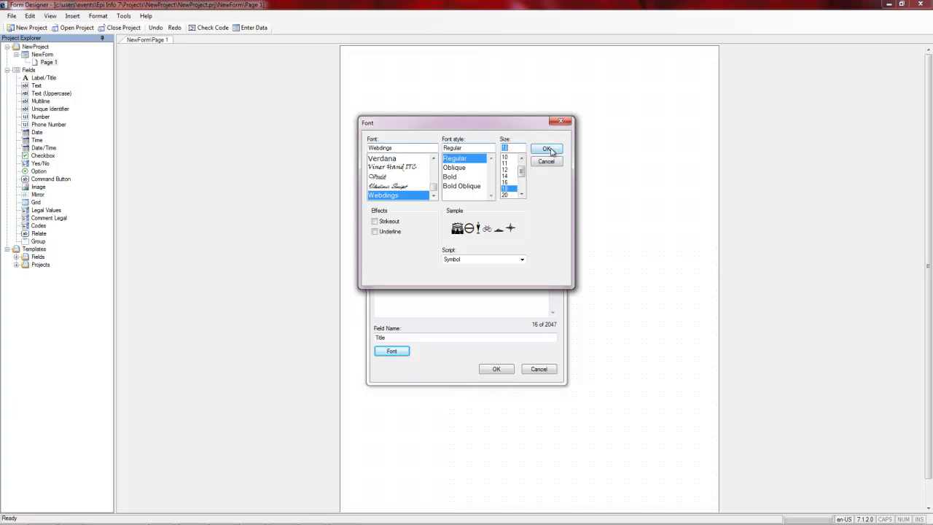
{"action": "left_click", "coordinate": [386, 167]}
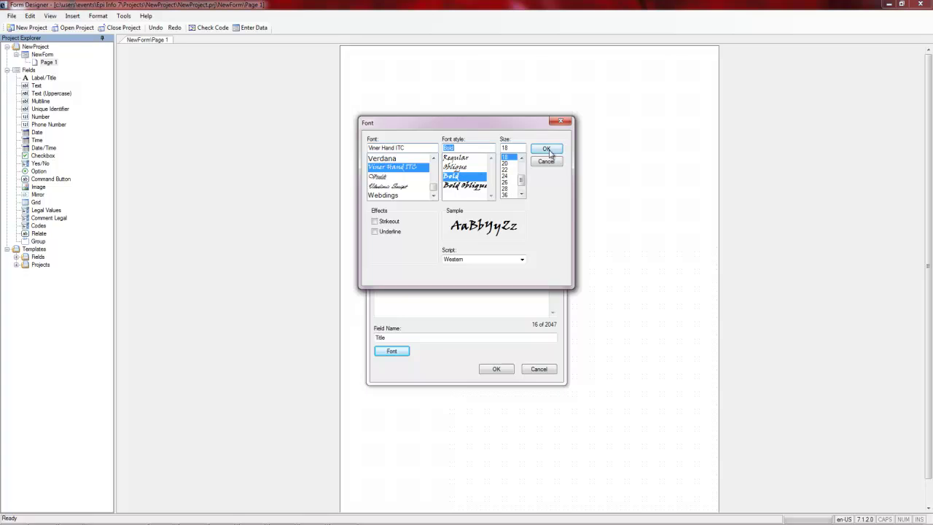
{"action": "left_click", "coordinate": [548, 150]}
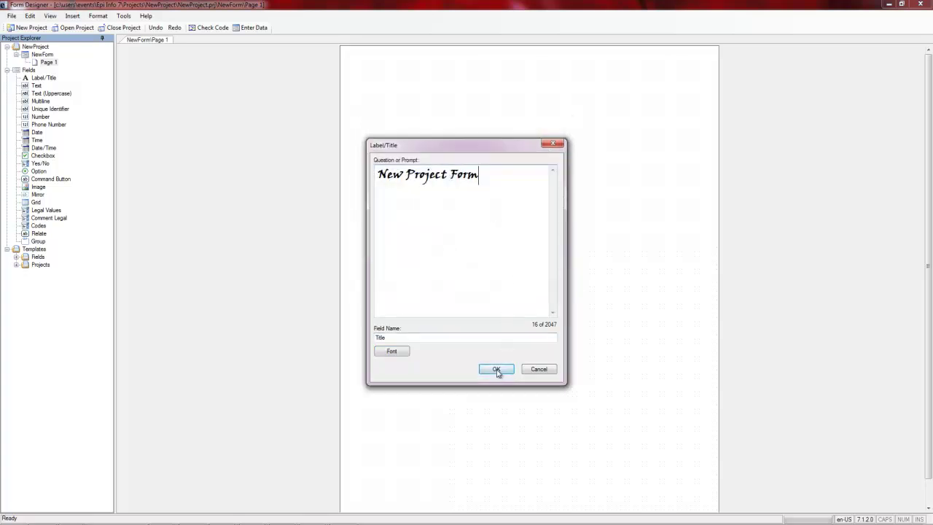
{"action": "left_click", "coordinate": [496, 369]}
{"action": "left_click", "coordinate": [520, 109]}
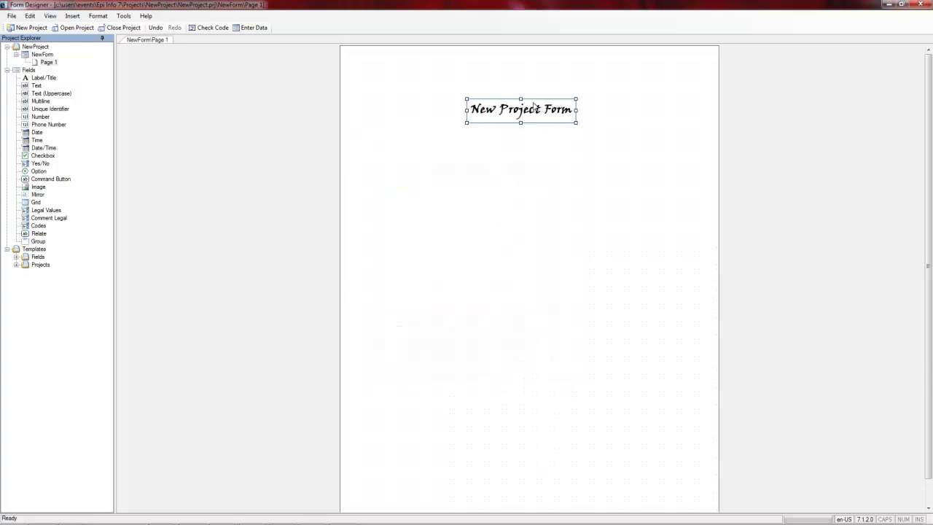
Step: Move the title to the top and add a Date field named Date1
{"action": "left_click_drag", "start_coordinate": [520, 109], "coordinate": [522, 81]}
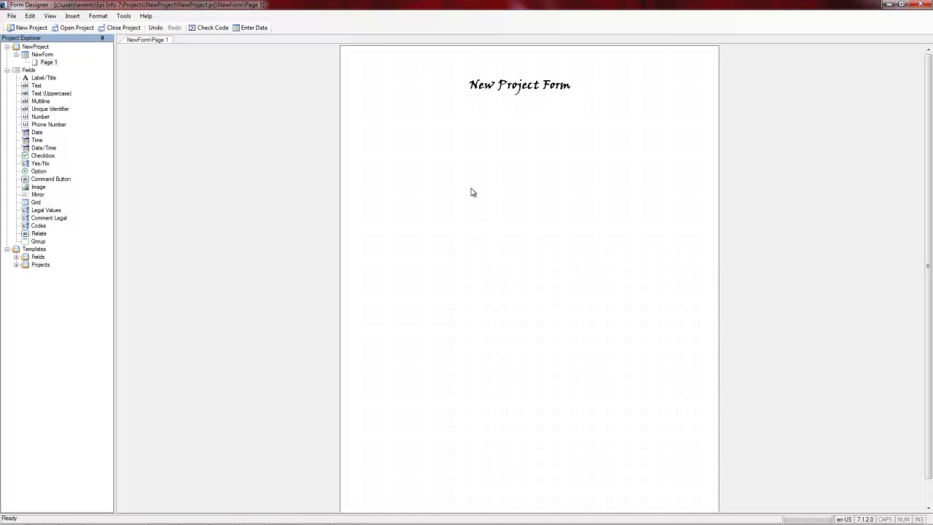
{"action": "right_click", "coordinate": [416, 135]}
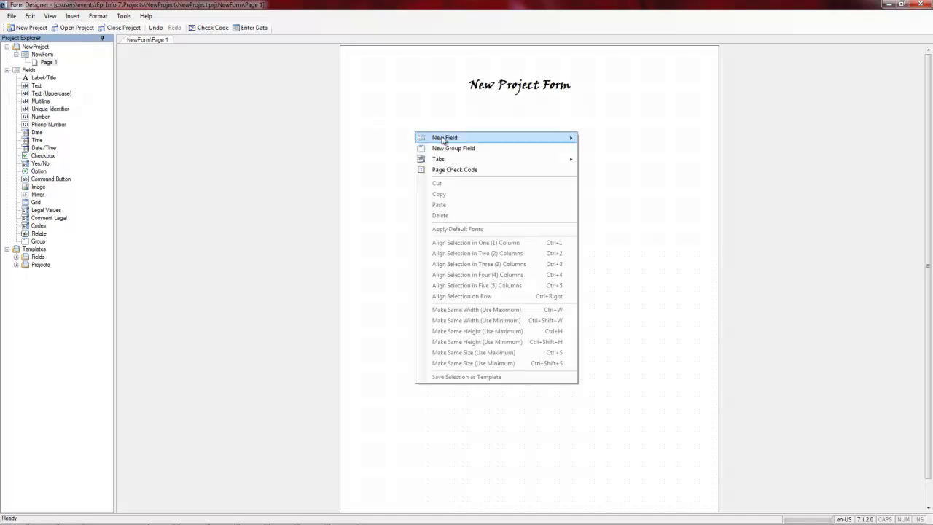
{"action": "mouse_move", "coordinate": [443, 138]}
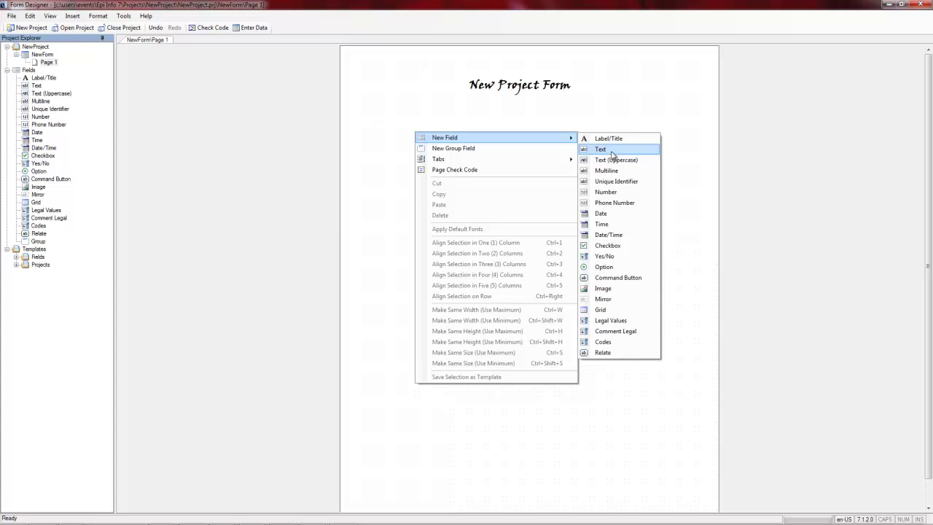
{"action": "left_click", "coordinate": [604, 213]}
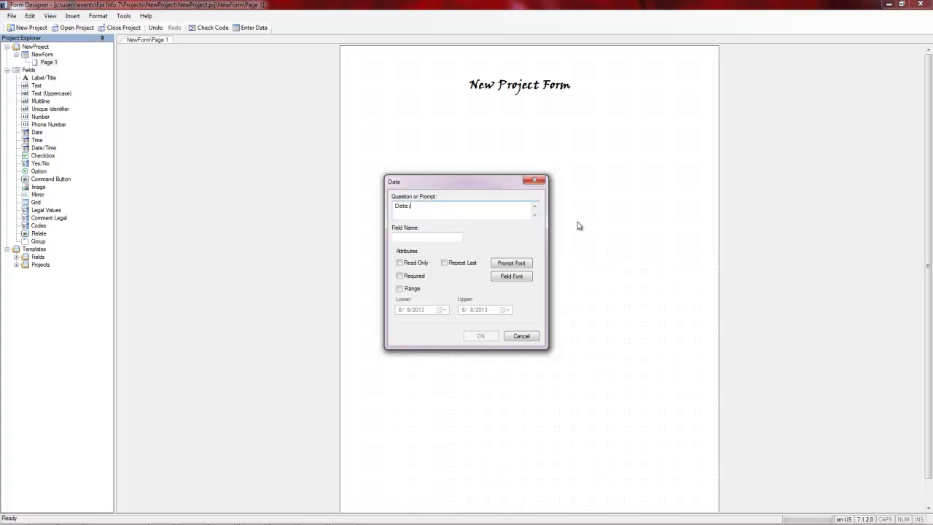
{"action": "key", "text": "Tab"}
{"action": "key", "text": "Tab"}
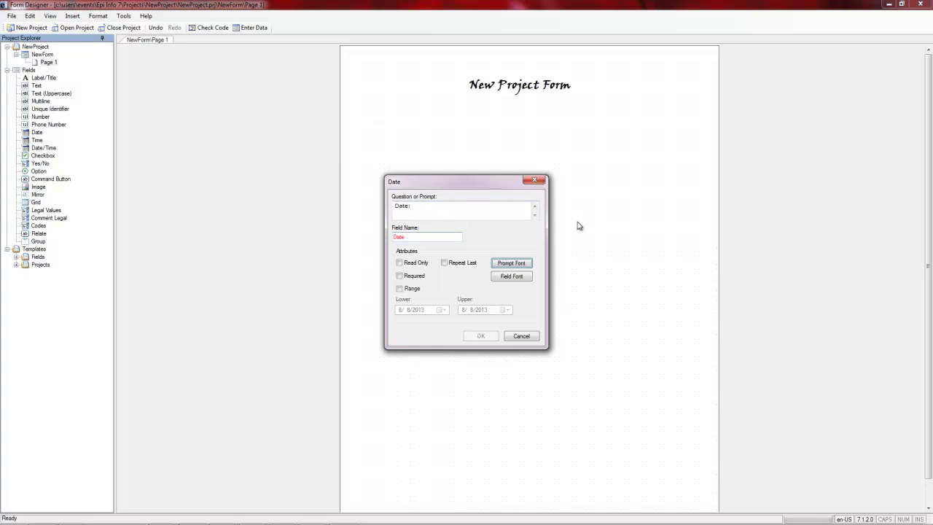
{"action": "mouse_move", "coordinate": [439, 239]}
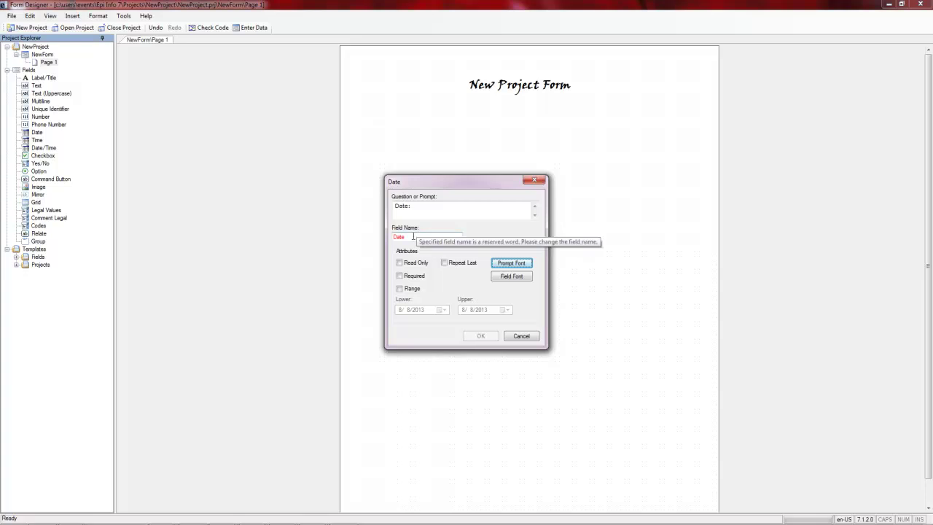
{"action": "left_click", "coordinate": [413, 238]}
{"action": "type", "text": "1"}
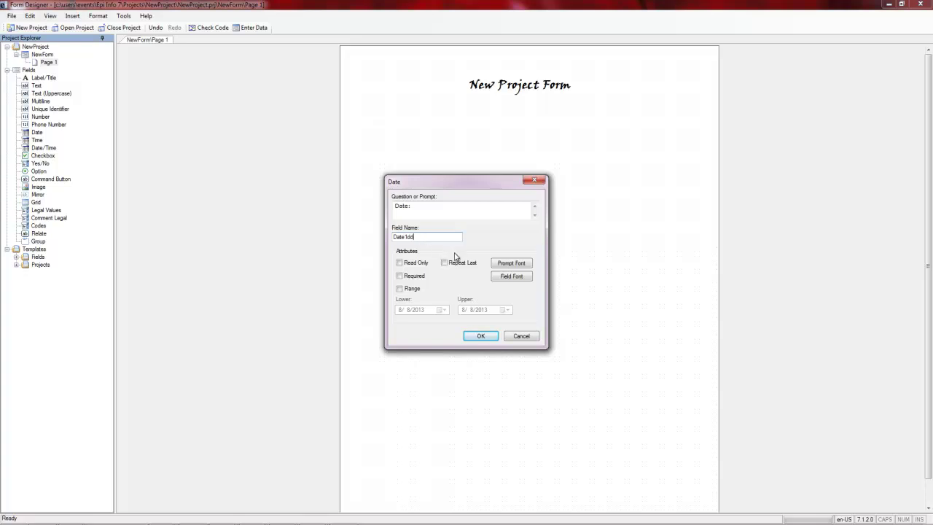
Step: Make the Date: prompt bold, place the field, and move its input box lower
{"action": "left_click", "coordinate": [509, 264]}
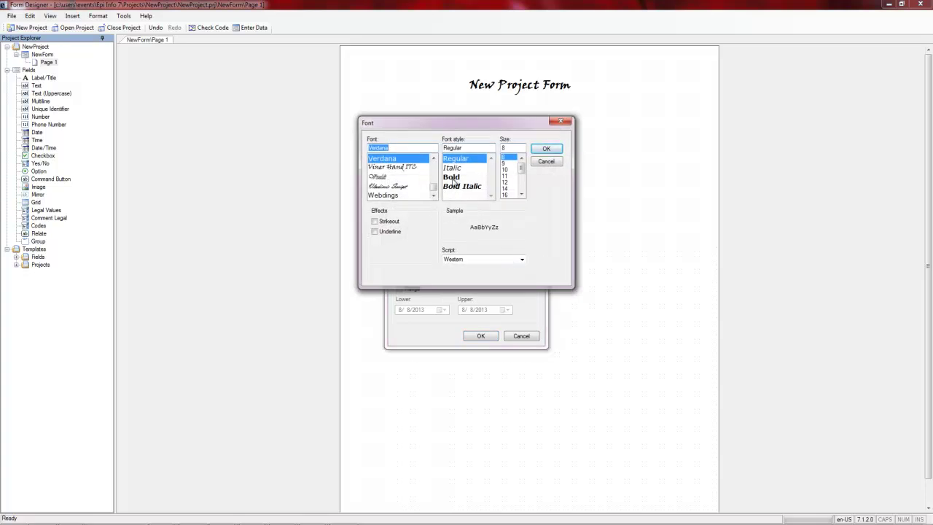
{"action": "left_click", "coordinate": [452, 179]}
{"action": "left_click", "coordinate": [547, 149]}
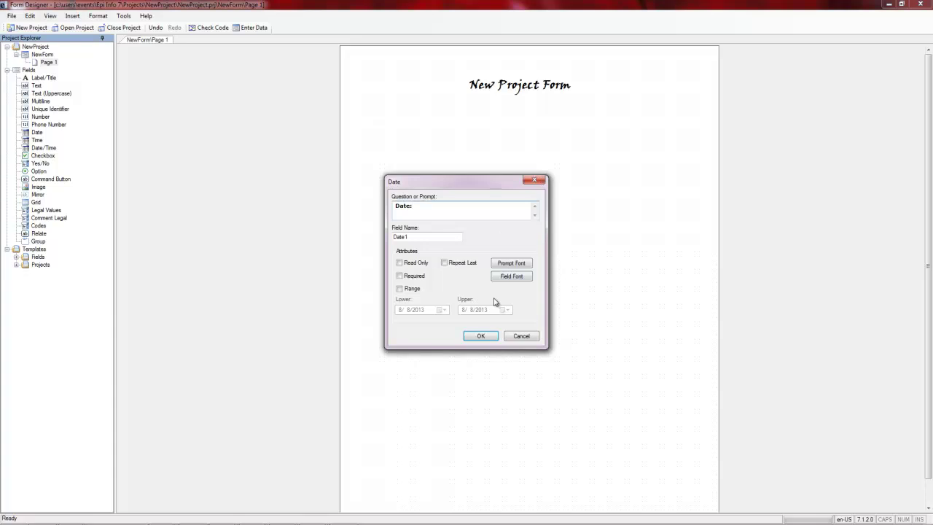
{"action": "left_click", "coordinate": [478, 336]}
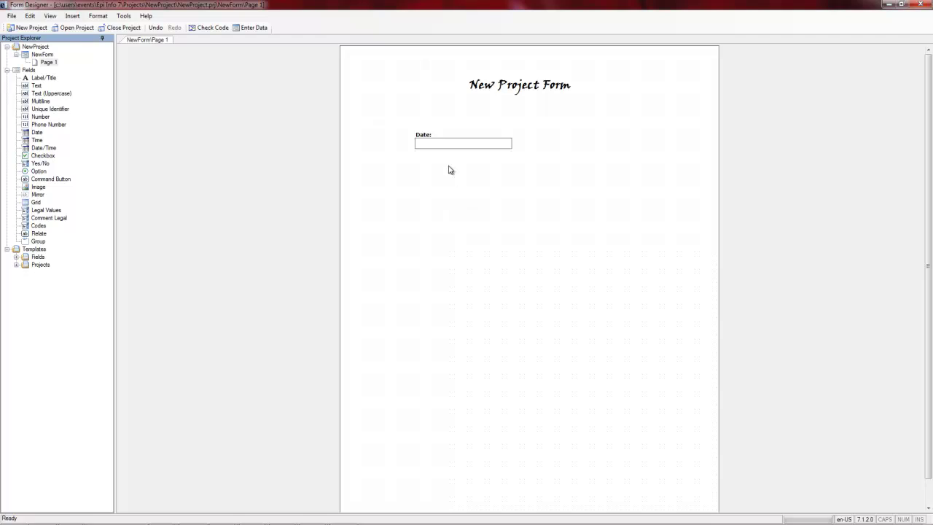
{"action": "left_click", "coordinate": [423, 139]}
{"action": "left_click_drag", "start_coordinate": [423, 139], "coordinate": [480, 226]}
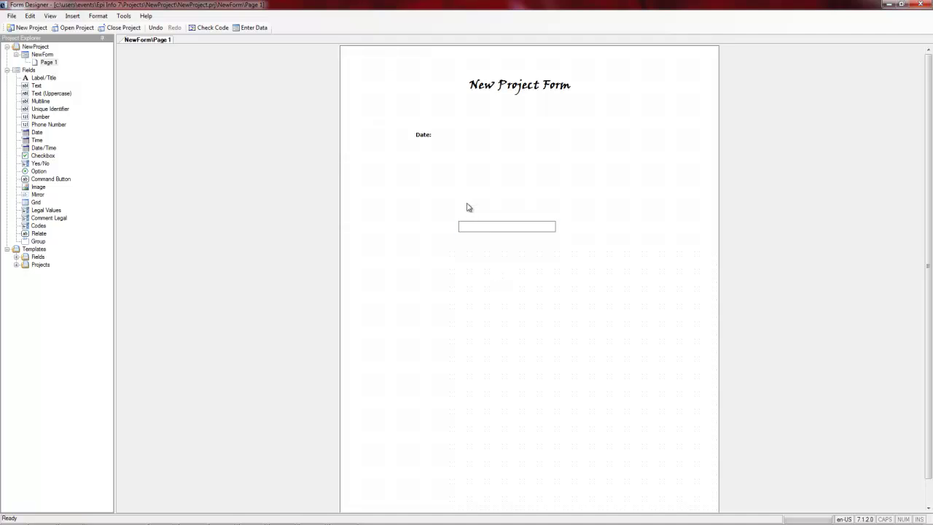
Step: Put the Date input box beside its label, shorten it, and position the field beneath the title
{"action": "left_click_drag", "start_coordinate": [421, 135], "coordinate": [441, 168]}
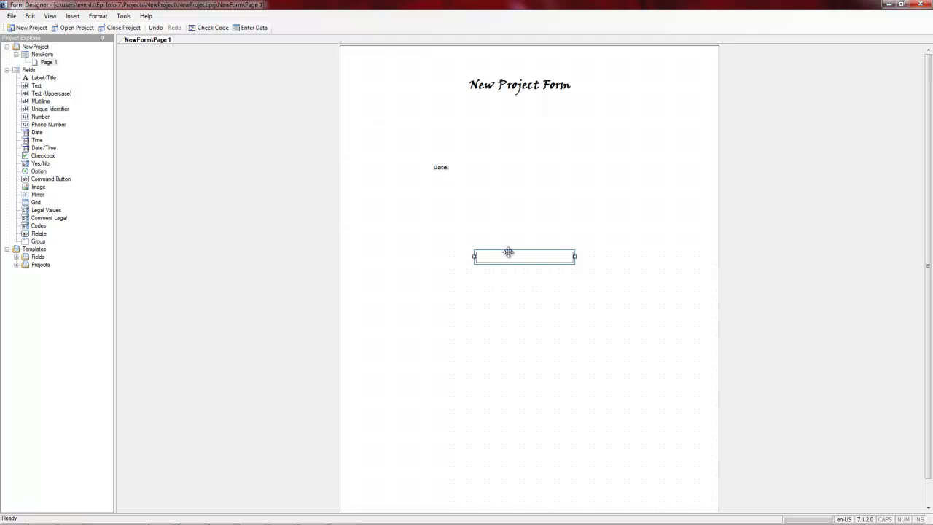
{"action": "left_click_drag", "start_coordinate": [511, 256], "coordinate": [488, 161]}
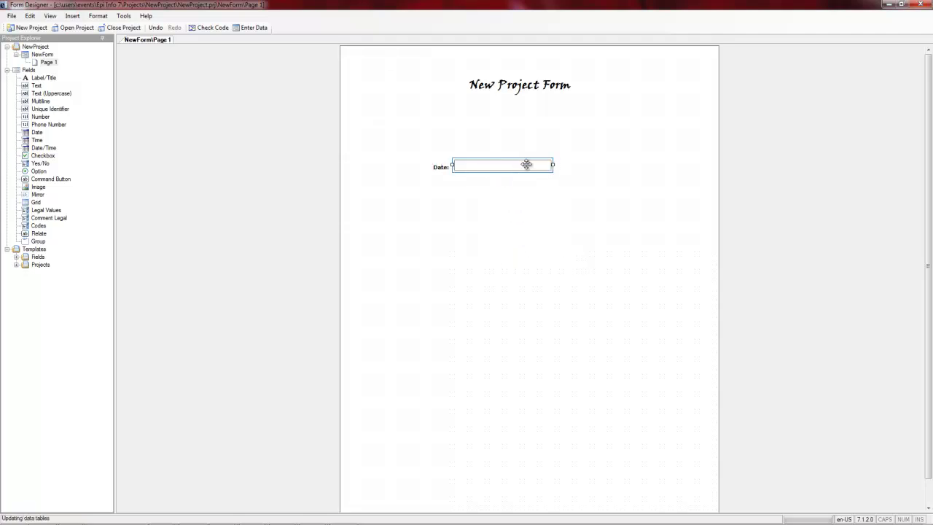
{"action": "left_click", "coordinate": [559, 175]}
{"action": "left_click", "coordinate": [552, 165]}
{"action": "left_click_drag", "start_coordinate": [553, 167], "coordinate": [381, 117]}
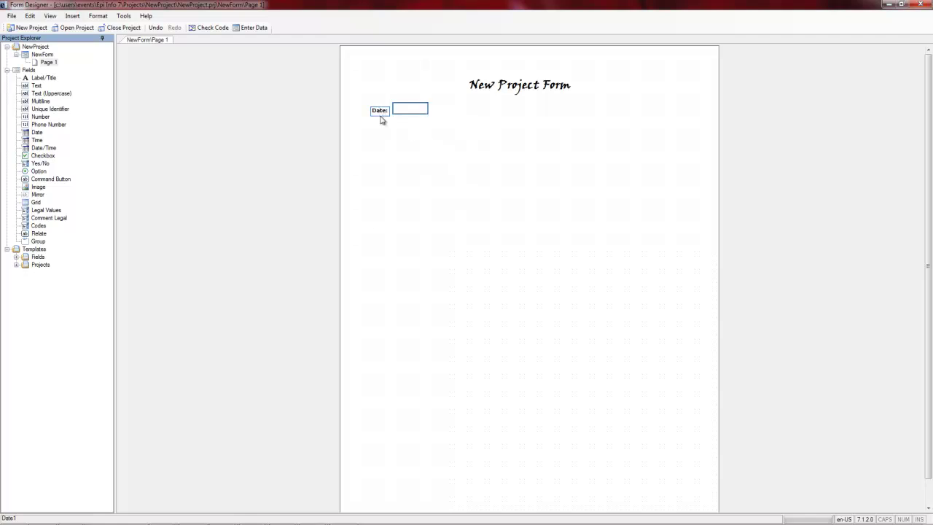
Step: Add a required Number field 'Number of students:' with field name Numberofstudents
{"action": "right_click", "coordinate": [453, 160]}
{"action": "mouse_move", "coordinate": [470, 161]}
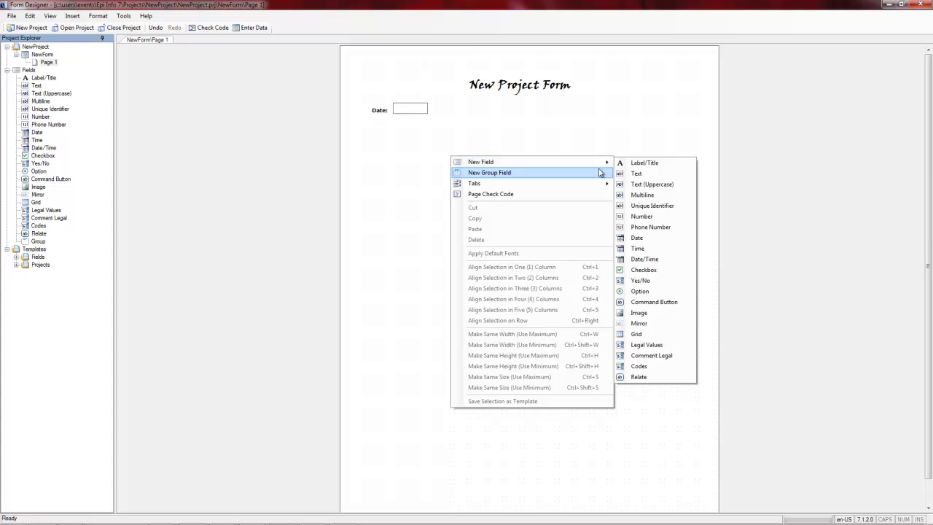
{"action": "left_click", "coordinate": [648, 218]}
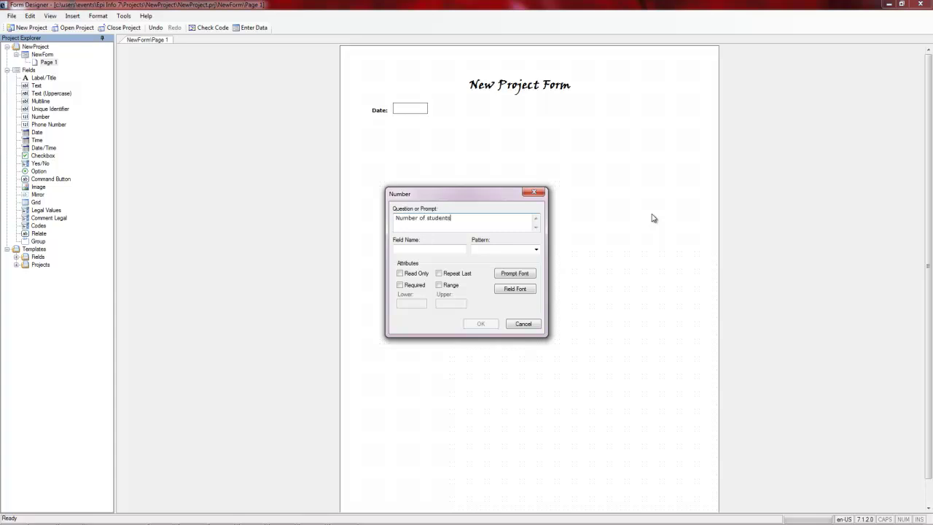
{"action": "key", "text": "Tab"}
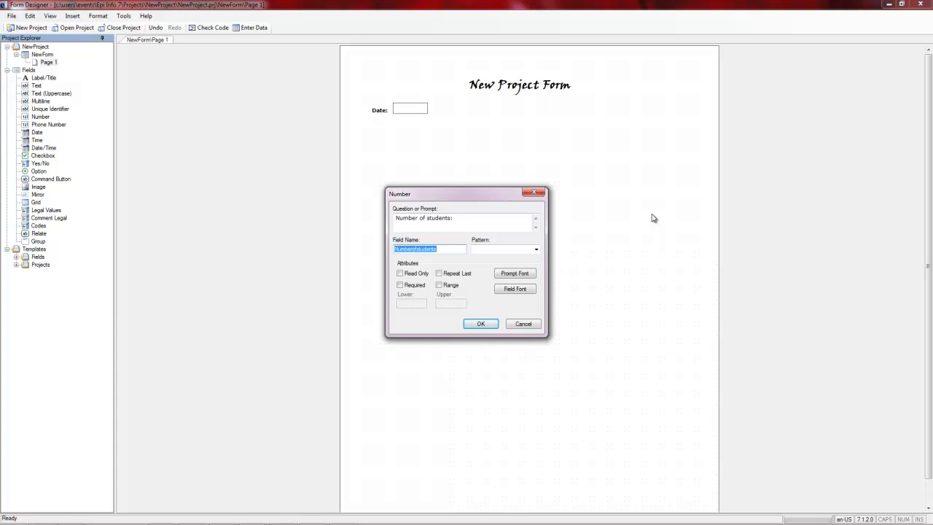
{"action": "key", "text": "End"}
{"action": "left_click", "coordinate": [399, 285]}
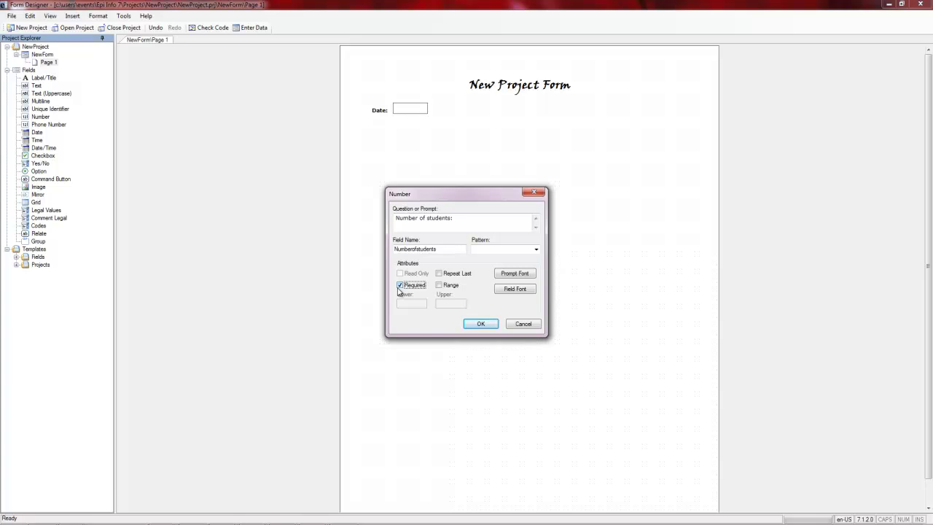
{"action": "left_click", "coordinate": [485, 327]}
Step: Move Number of students under Date, with a narrower input box beside its label
{"action": "left_click", "coordinate": [468, 159]}
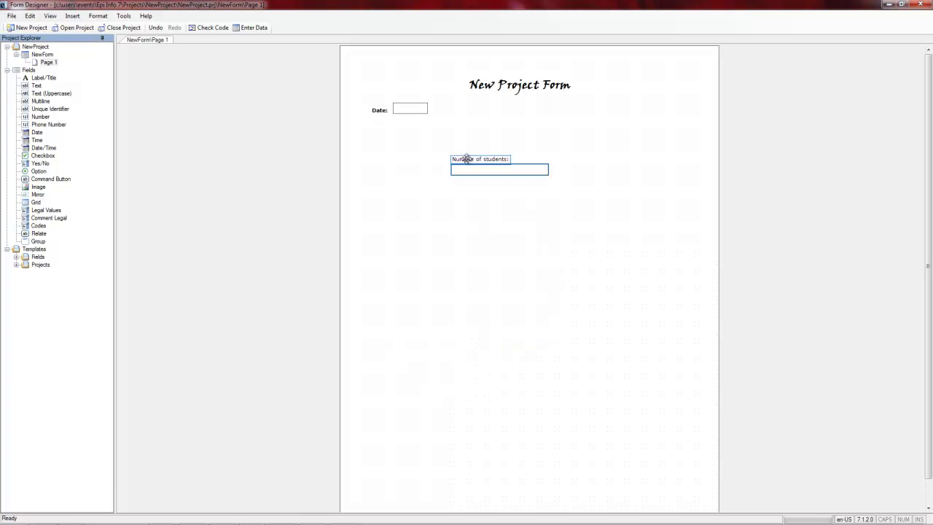
{"action": "left_click_drag", "start_coordinate": [469, 159], "coordinate": [392, 134]}
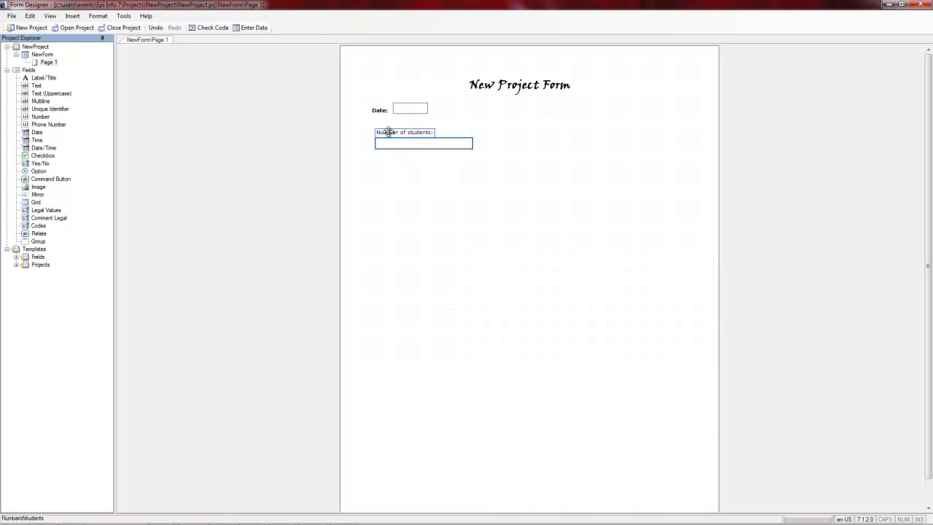
{"action": "left_click_drag", "start_coordinate": [391, 146], "coordinate": [458, 142]}
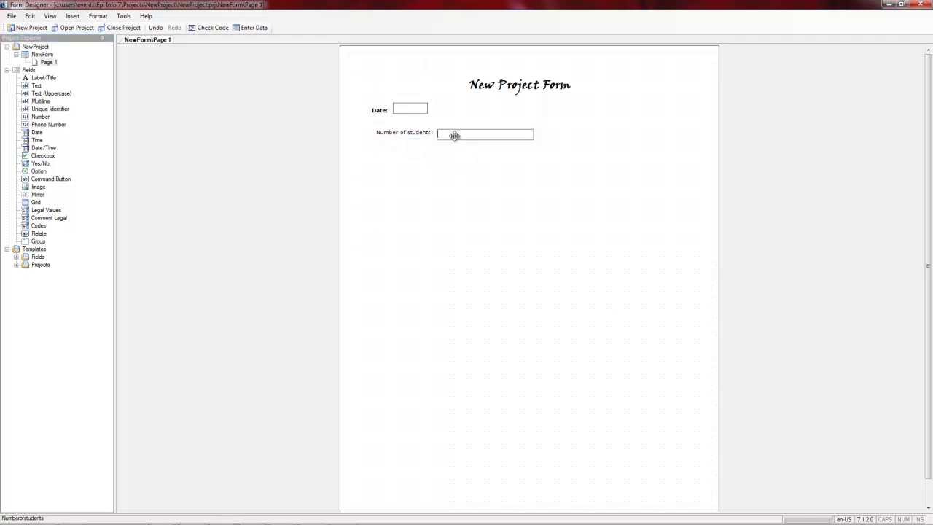
{"action": "left_click", "coordinate": [456, 134]}
{"action": "left_click_drag", "start_coordinate": [535, 134], "coordinate": [462, 134]}
{"action": "left_click", "coordinate": [460, 133]}
Step: Add a Legal Values field 'School:' named School and open its Data Source setup
{"action": "right_click", "coordinate": [440, 183]}
{"action": "mouse_move", "coordinate": [472, 187]}
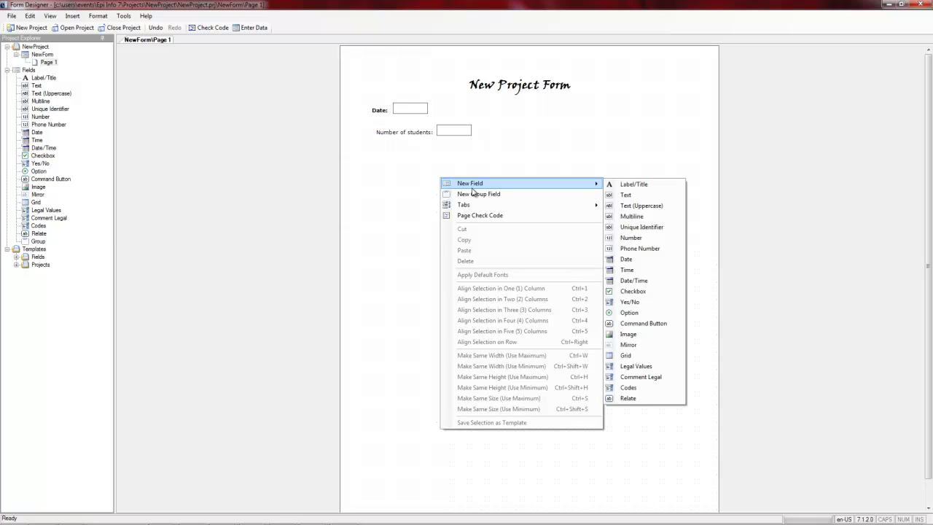
{"action": "left_click", "coordinate": [633, 369]}
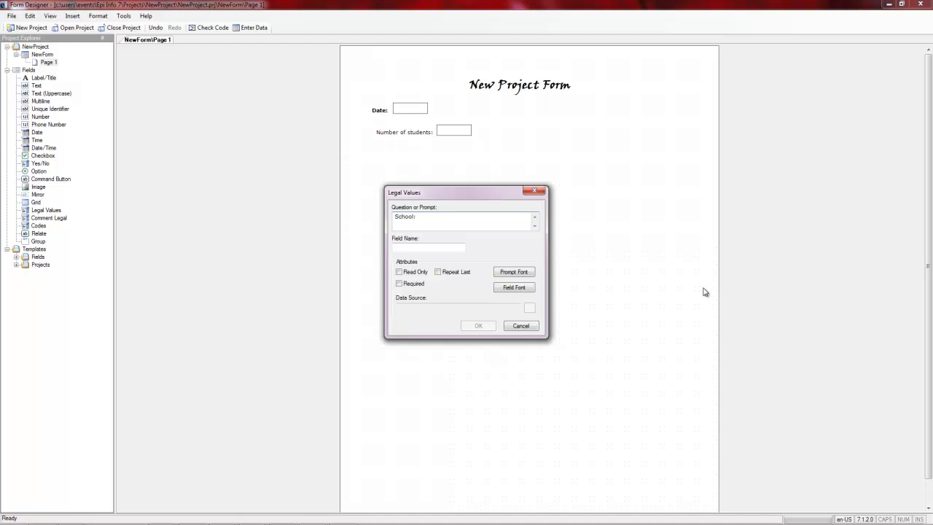
{"action": "key", "text": "Tab"}
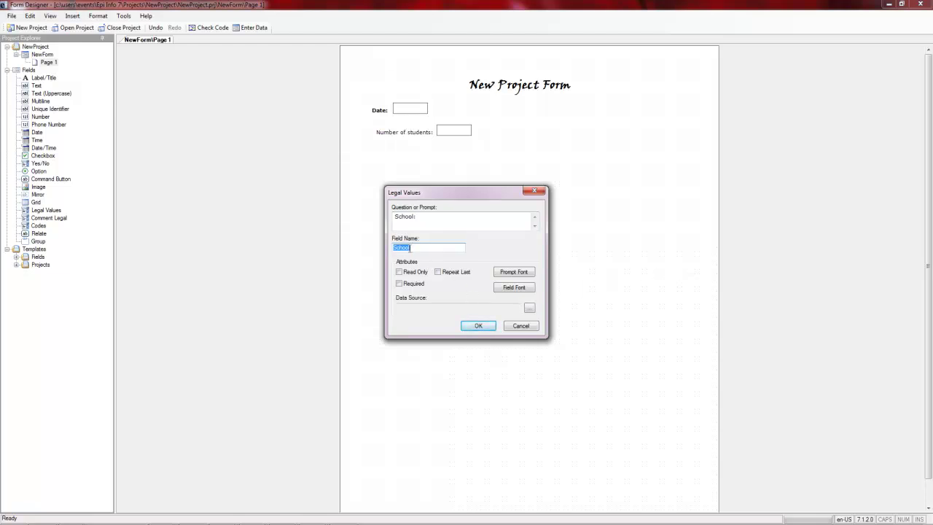
{"action": "left_click", "coordinate": [415, 248]}
{"action": "left_click", "coordinate": [530, 309]}
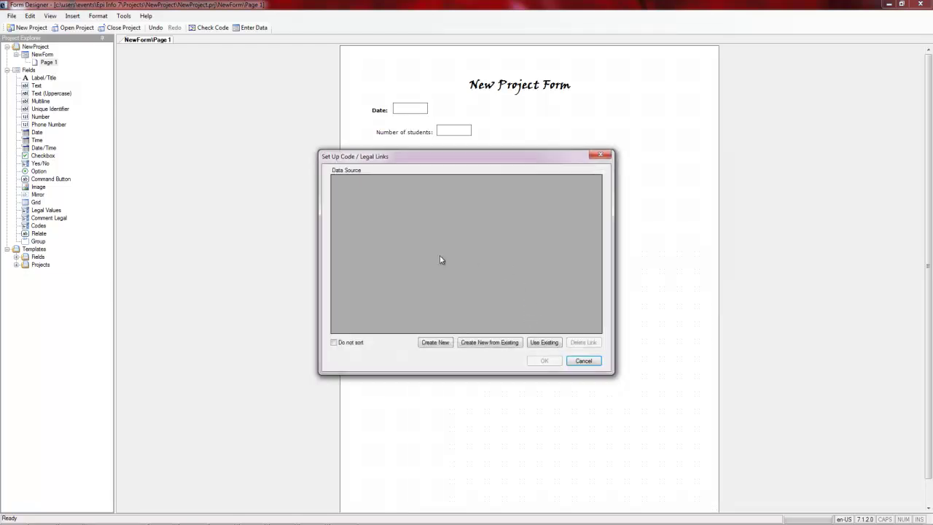
Step: Create a new value list with Elementary School, Middle School and High School
{"action": "left_click", "coordinate": [438, 346]}
{"action": "left_click", "coordinate": [437, 345]}
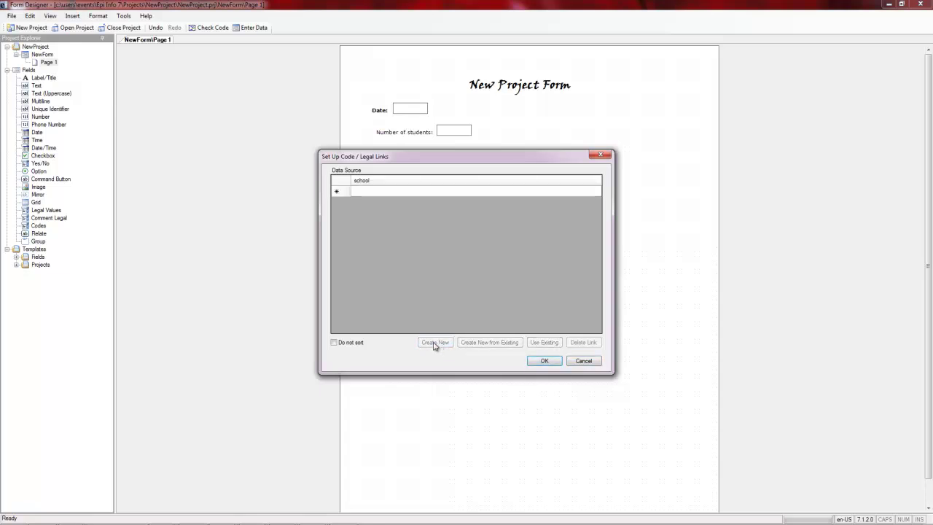
{"action": "left_click", "coordinate": [375, 191]}
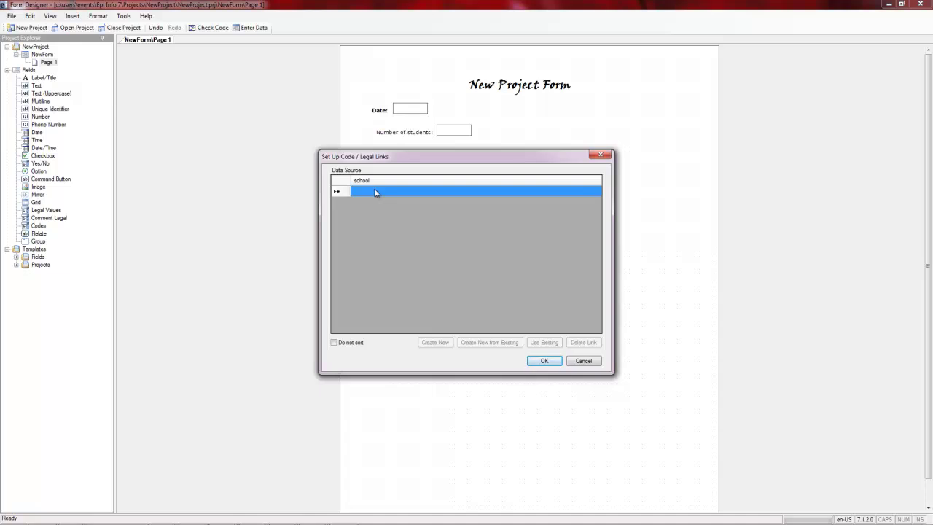
{"action": "type", "text": "Elem"}
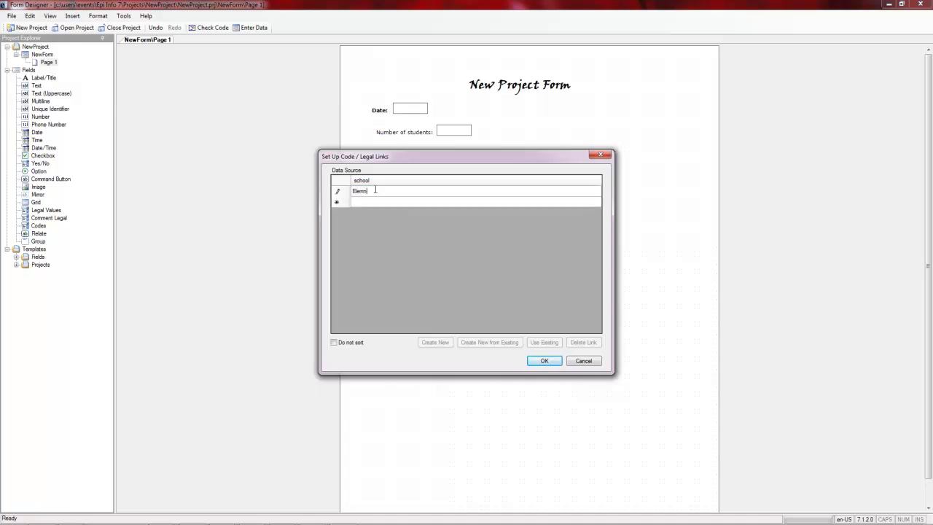
{"action": "type", "text": "entary School"}
{"action": "key", "text": "Return"}
{"action": "type", "text": "Middle School"}
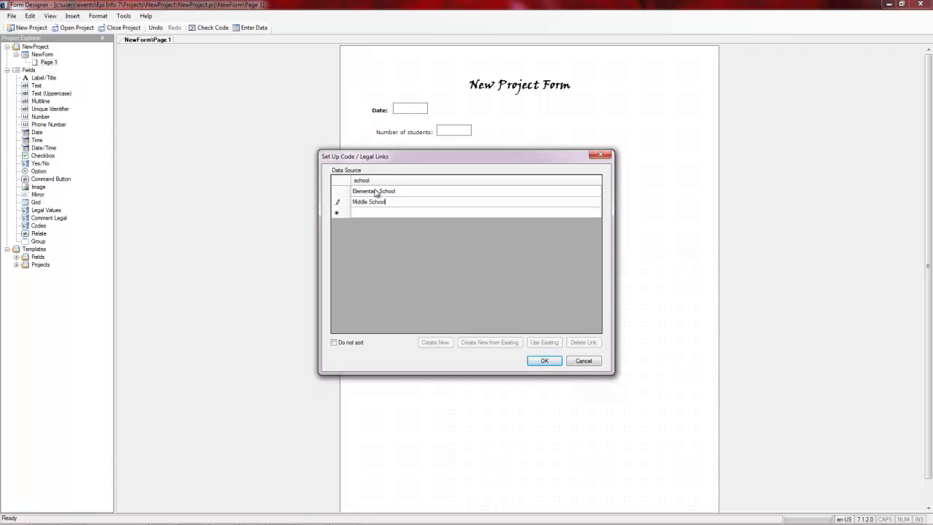
{"action": "key", "text": "Return"}
{"action": "type", "text": "High School"}
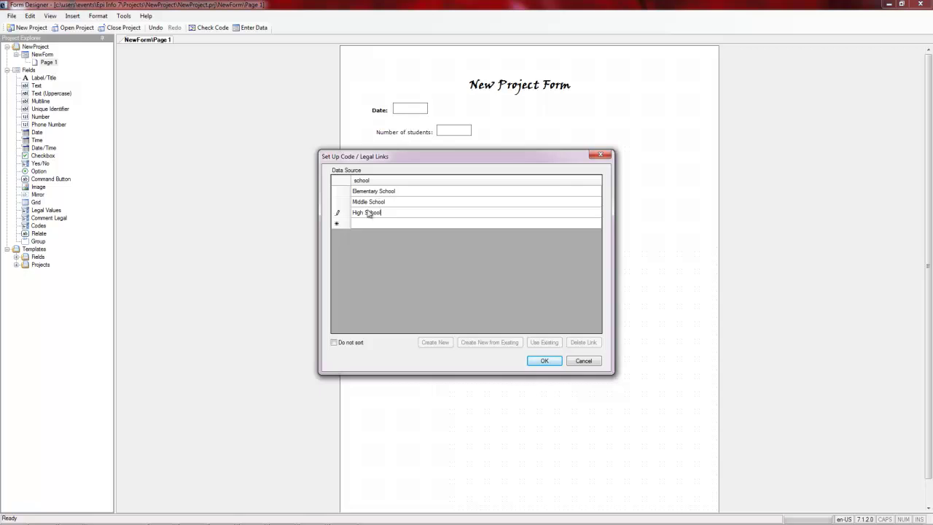
{"action": "left_click", "coordinate": [545, 362]}
Step: Mark the school list Do not sort and confirm it for the School field
{"action": "left_click", "coordinate": [334, 343]}
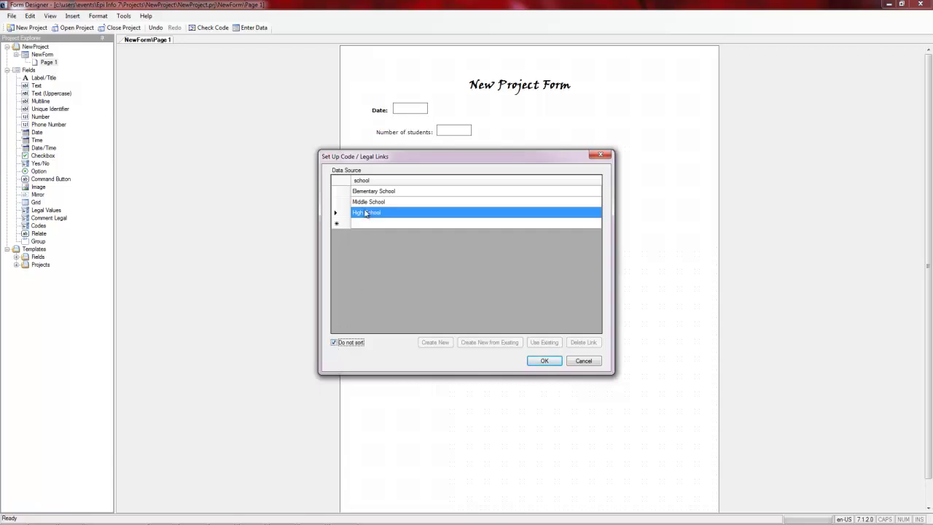
{"action": "left_click", "coordinate": [545, 363]}
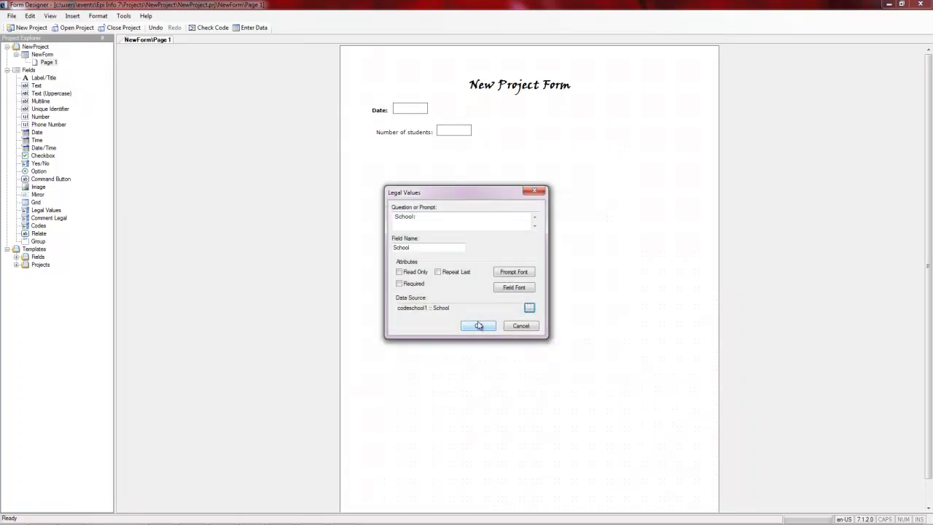
{"action": "left_click", "coordinate": [477, 327]}
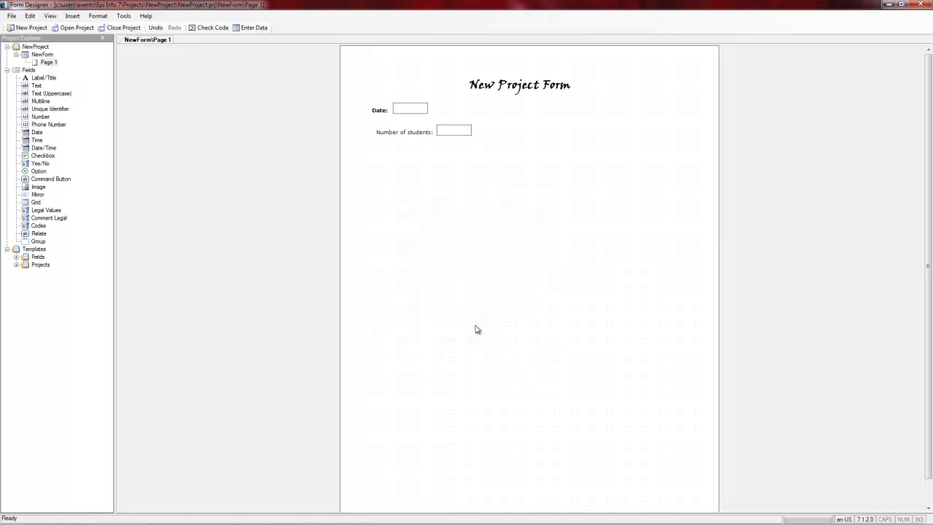
Step: Place the School dropdown below Number of students and check its three school choices
{"action": "left_click", "coordinate": [483, 195]}
{"action": "left_click_drag", "start_coordinate": [452, 181], "coordinate": [449, 155]}
{"action": "left_click", "coordinate": [503, 157]}
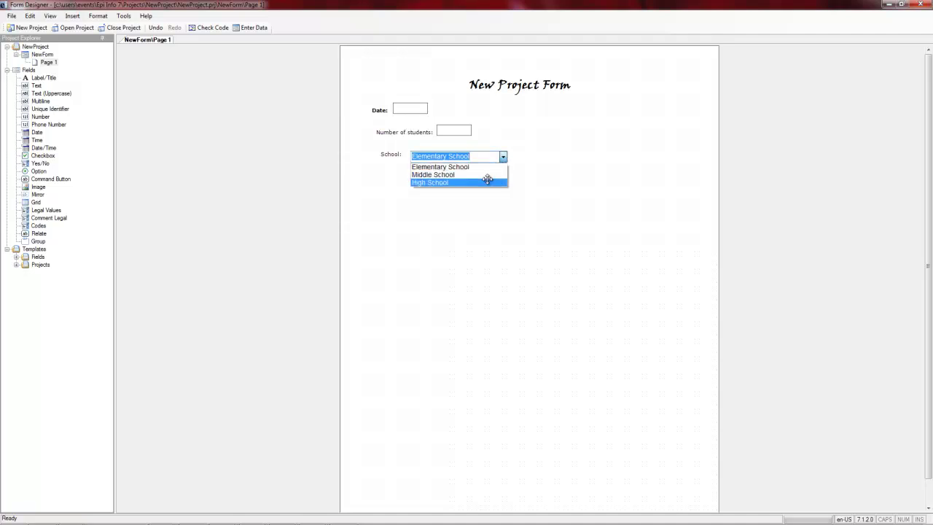
{"action": "left_click", "coordinate": [543, 172]}
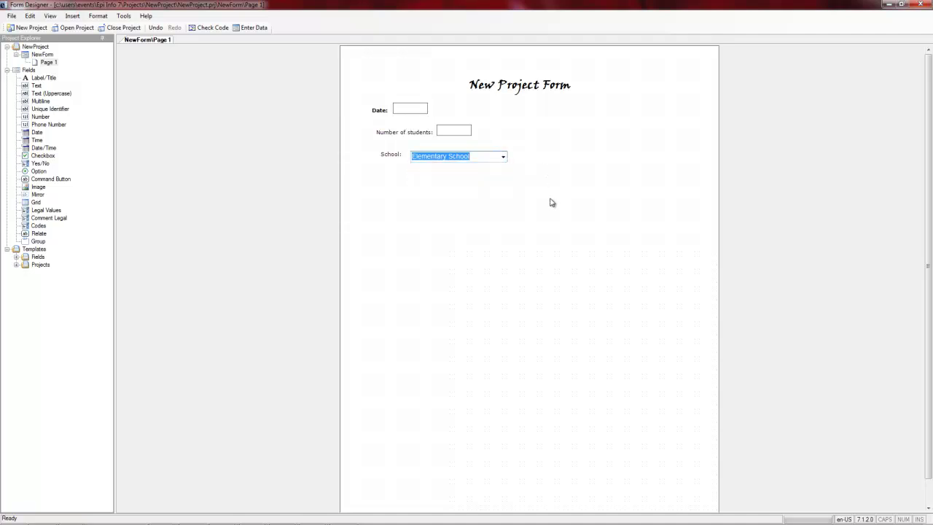
{"action": "left_click", "coordinate": [549, 207]}
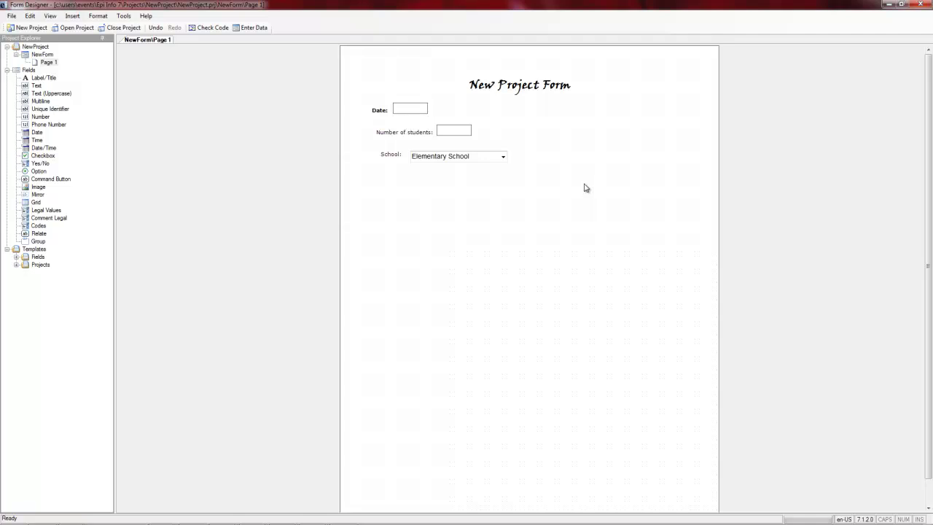
{"action": "left_click", "coordinate": [491, 149]}
Step: Apply Align Selection in One Column to the Date, Number of students and School fields
{"action": "left_click", "coordinate": [413, 221]}
{"action": "left_click_drag", "start_coordinate": [361, 89], "coordinate": [523, 173]}
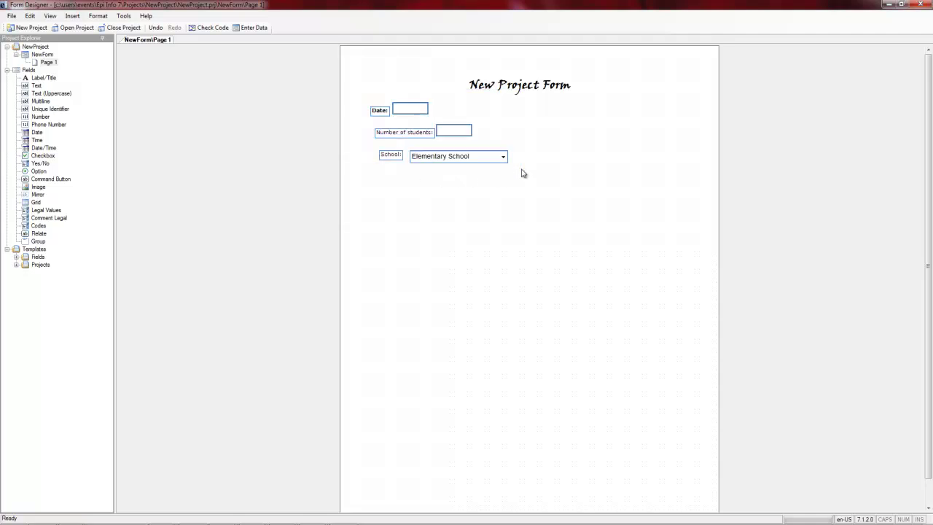
{"action": "right_click", "coordinate": [422, 181]}
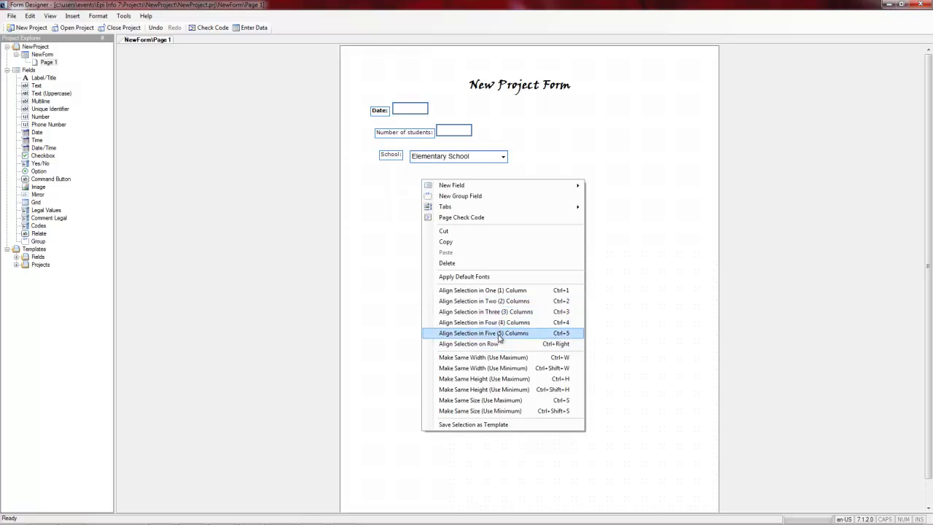
{"action": "left_click", "coordinate": [506, 291]}
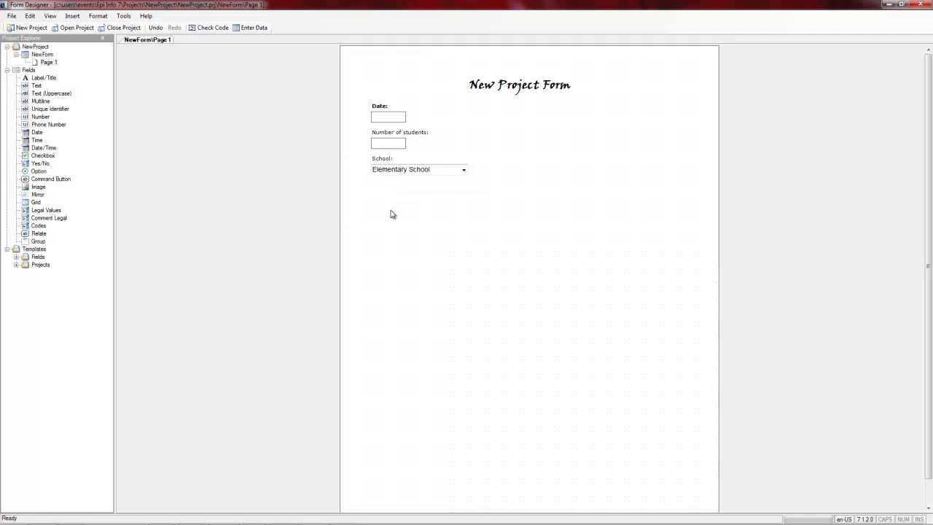
{"action": "left_click", "coordinate": [386, 121]}
{"action": "key", "text": "ctrl+z"}
Step: Apply Align Selection on Row to the Date, Number of students and School fields
{"action": "left_click_drag", "start_coordinate": [359, 96], "coordinate": [486, 197]}
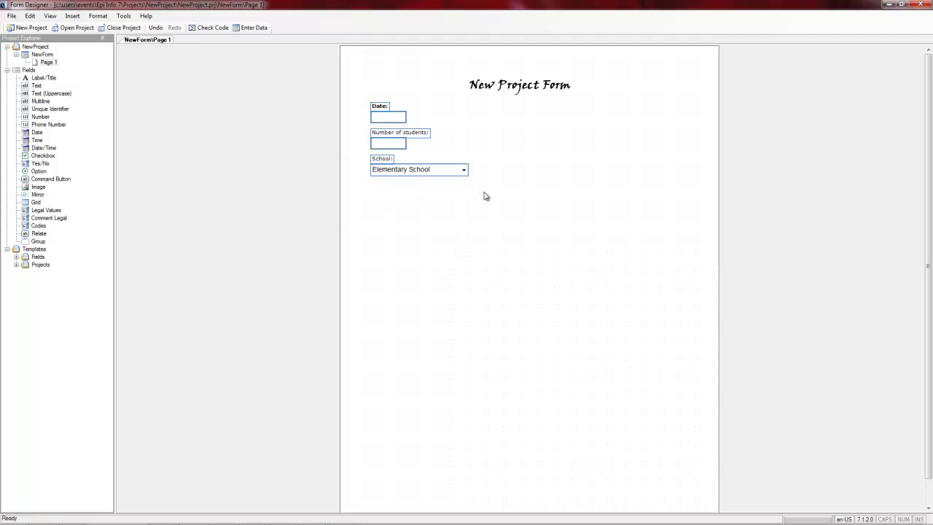
{"action": "right_click", "coordinate": [446, 148]}
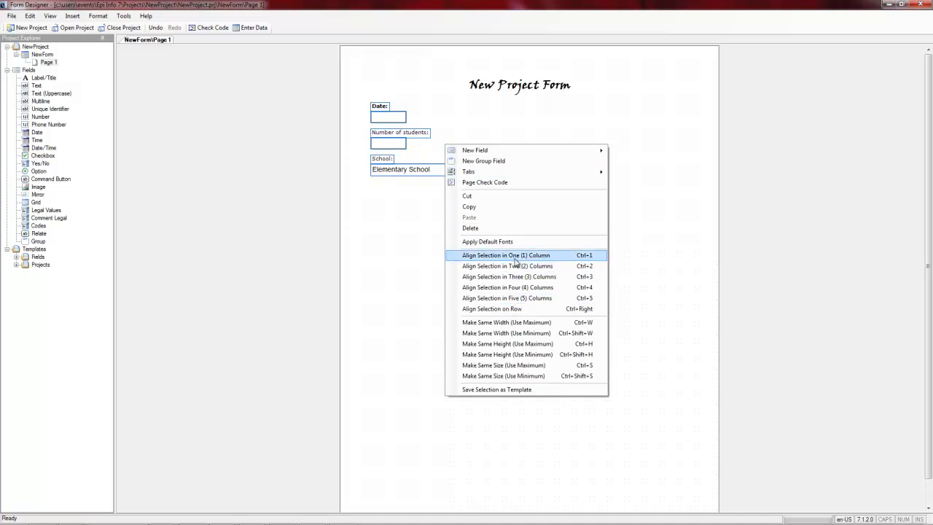
{"action": "left_click", "coordinate": [517, 309]}
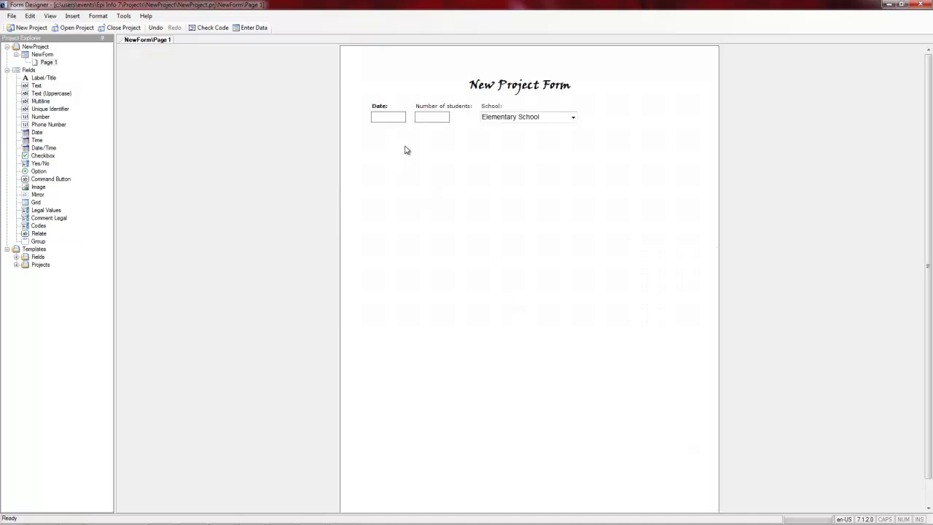
{"action": "left_click", "coordinate": [511, 119]}
{"action": "left_click", "coordinate": [504, 194]}
Step: Look over the Edit and File menus, then close Form Designer and NewProject
{"action": "left_click", "coordinate": [11, 16]}
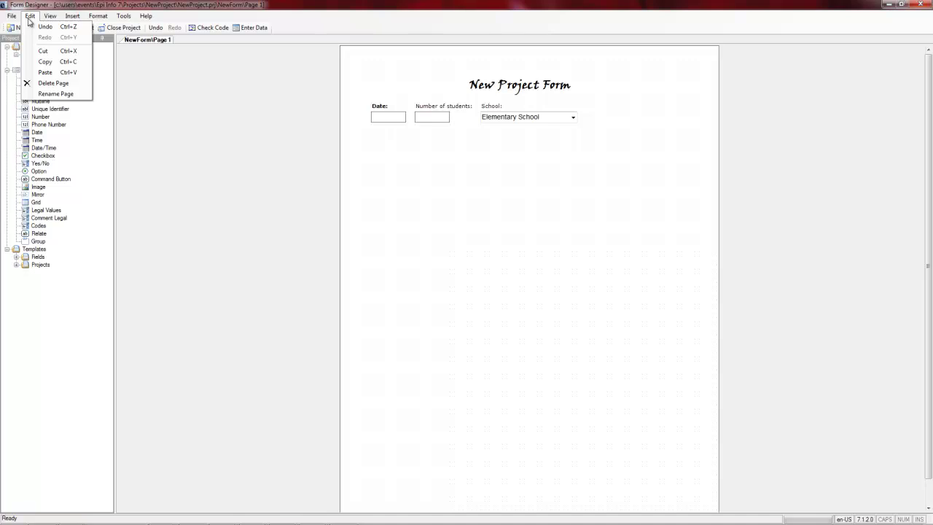
{"action": "left_click", "coordinate": [30, 17]}
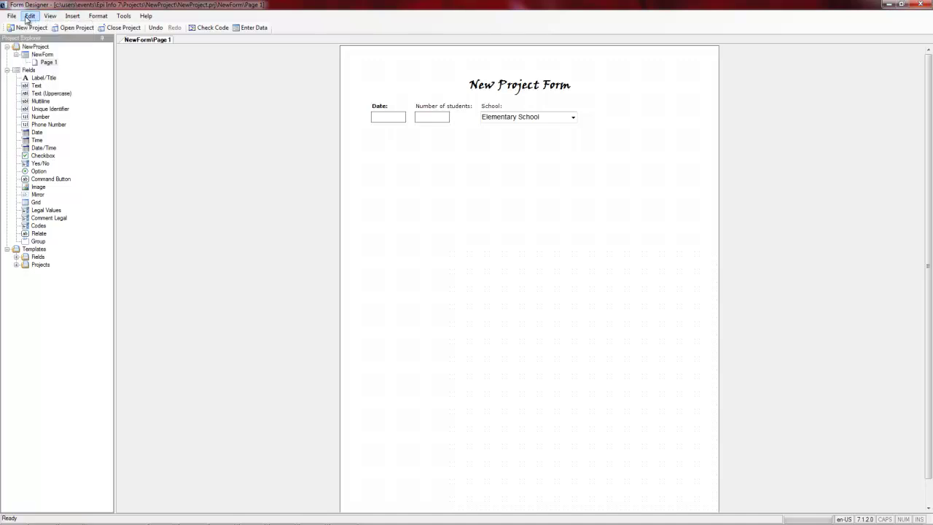
{"action": "left_click", "coordinate": [15, 18]}
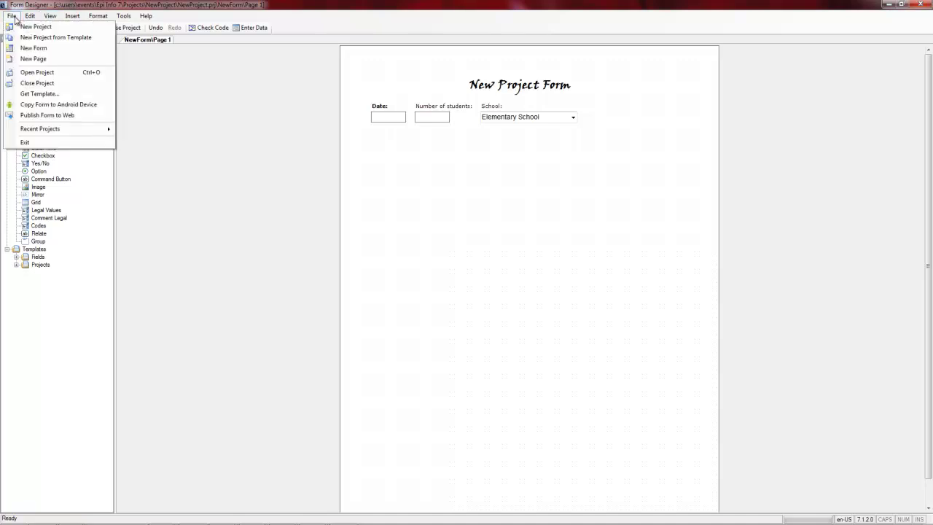
{"action": "left_click", "coordinate": [296, 169]}
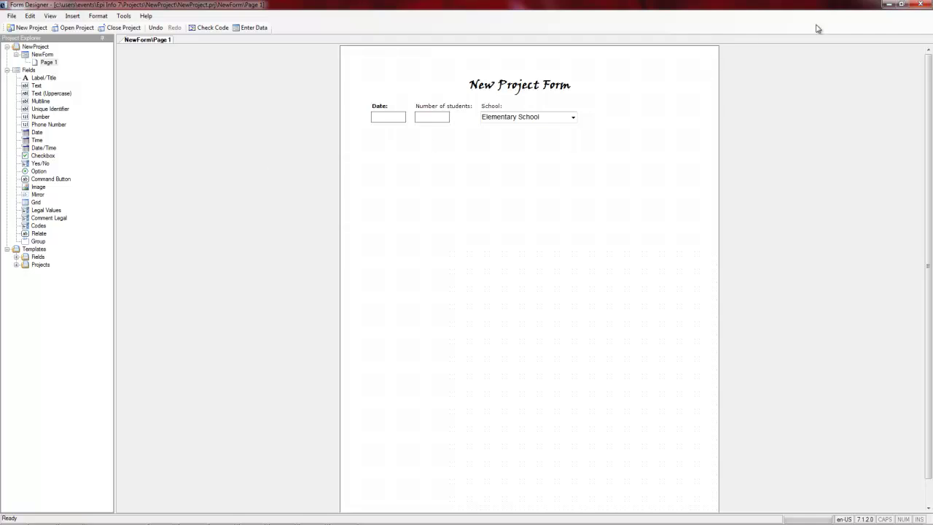
{"action": "left_click", "coordinate": [921, 4]}
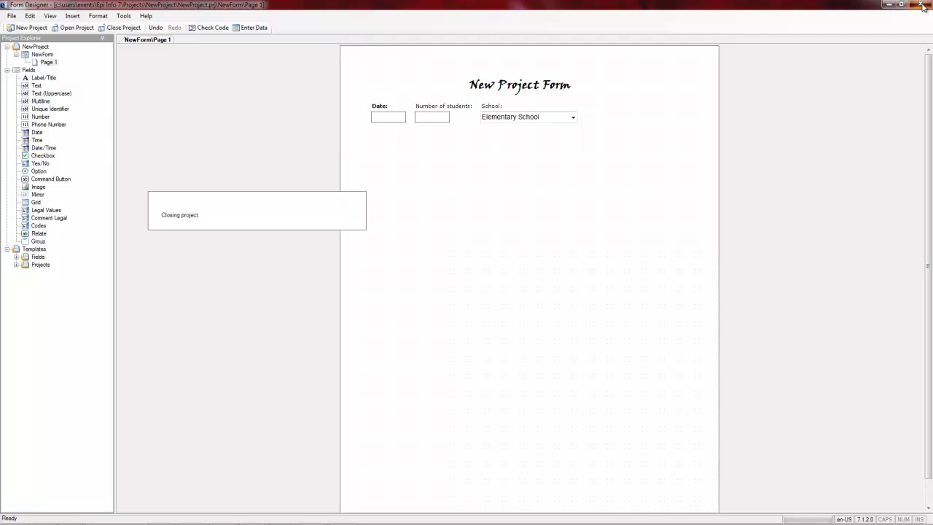